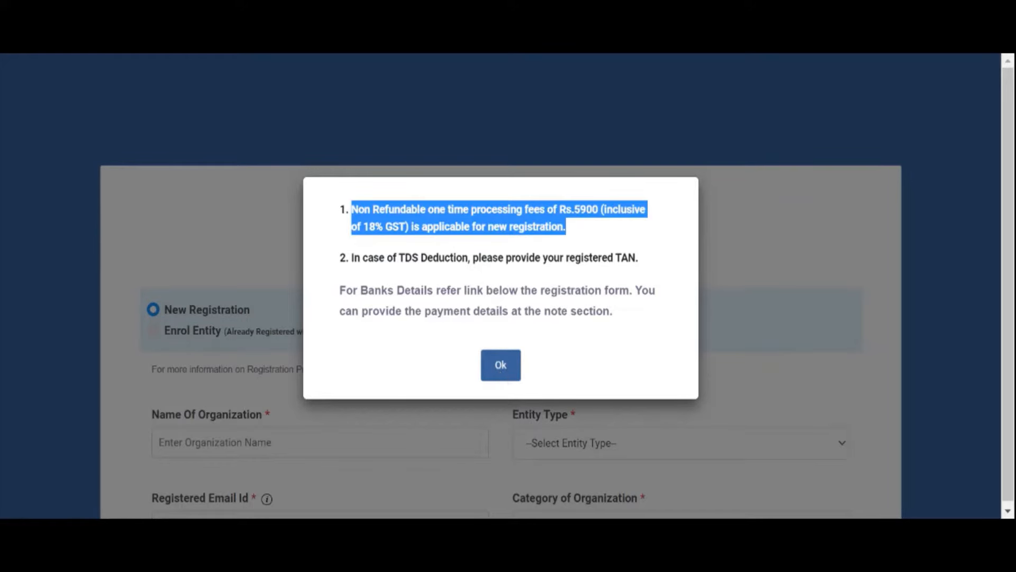
- Acknowledge the Rs.5900 one-time processing fee notice on the new registration form
left_click(500, 370)
- Enter organization name 'Cozy Vision technologies Pvt. Ltd.' and set entity type to Private Ltd
scroll(377, 284, "down", 3)
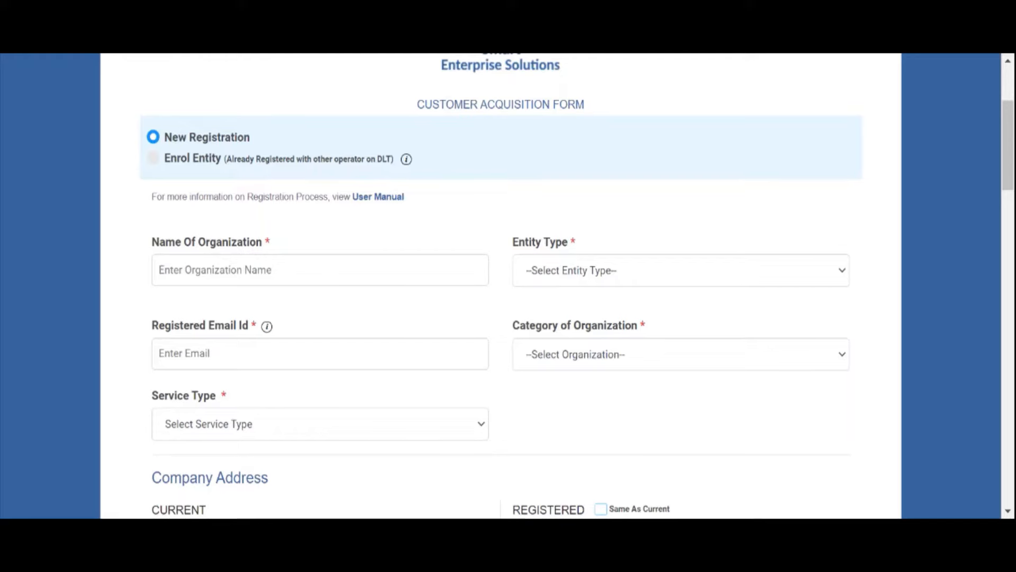
type("Cozy Vision")
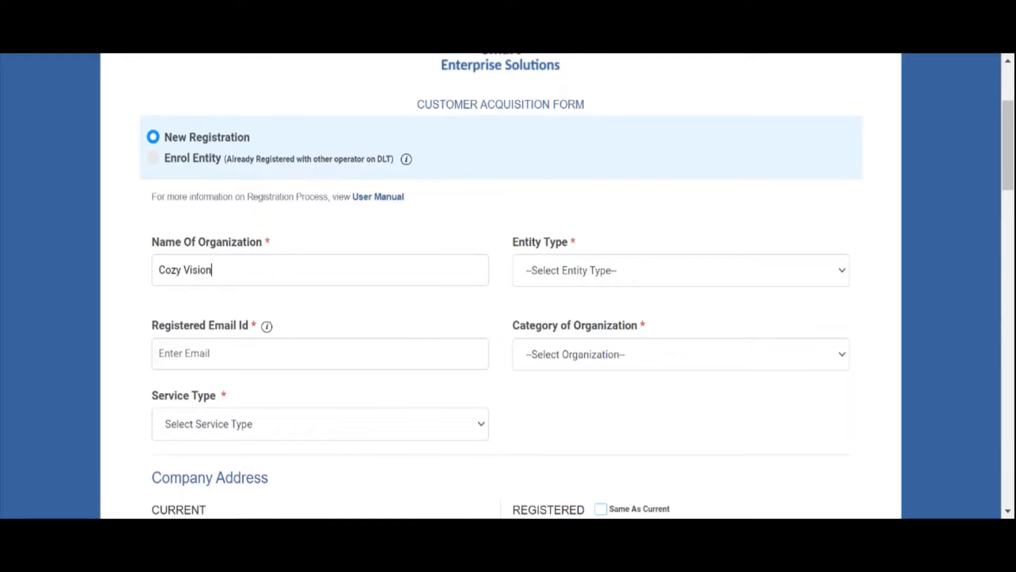
type(" technologi")
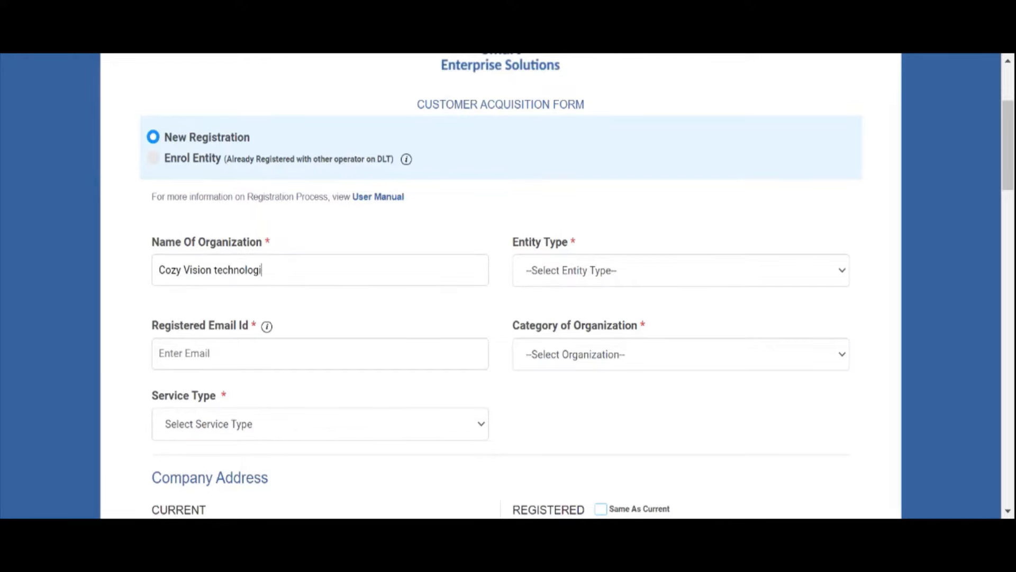
type("es Pvt. Ltd.")
left_click(592, 314)
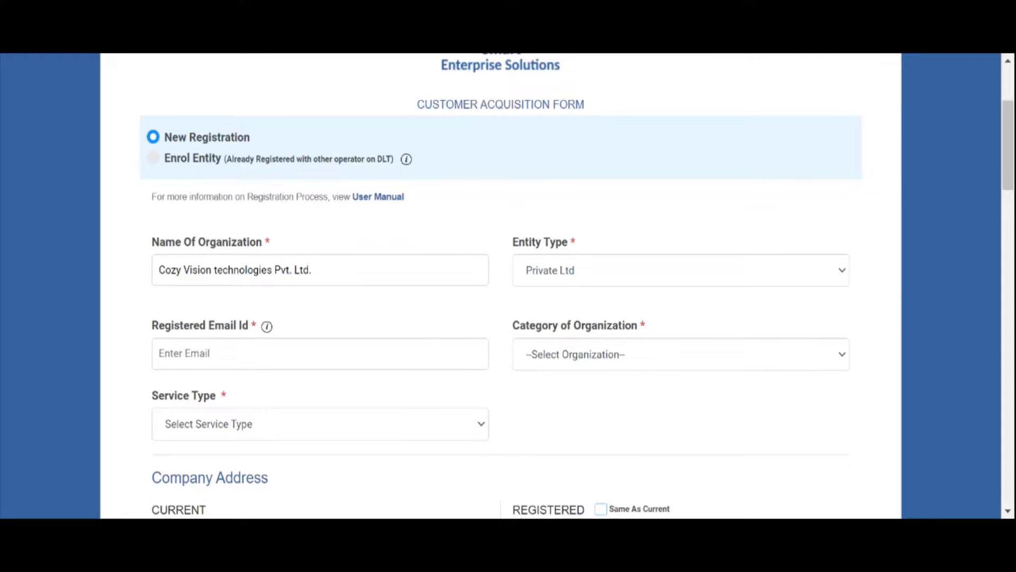
- Enter the company's registered e-mail and choose category Communication/Broadcasting/Entertainment/IT
left_click(421, 353)
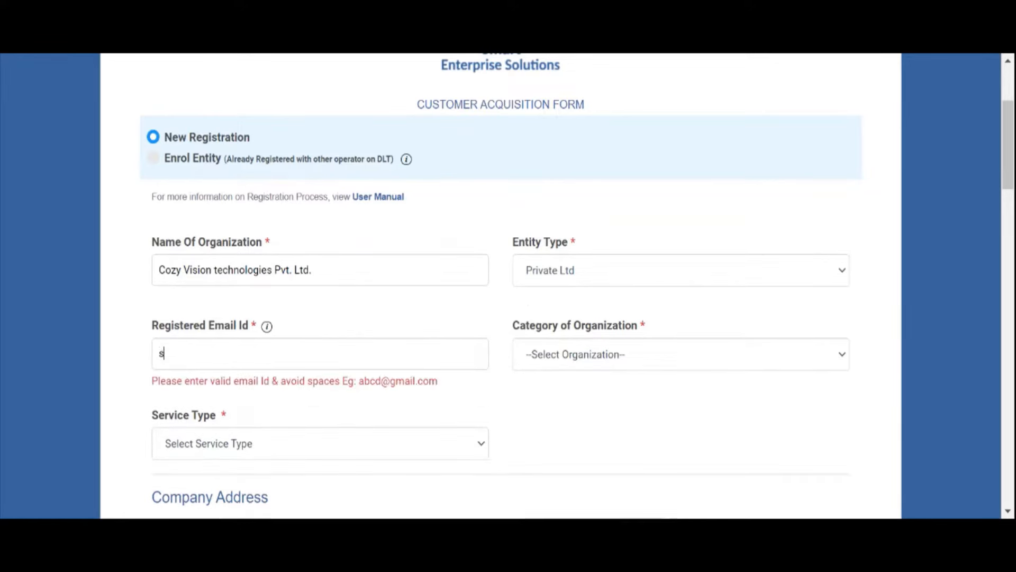
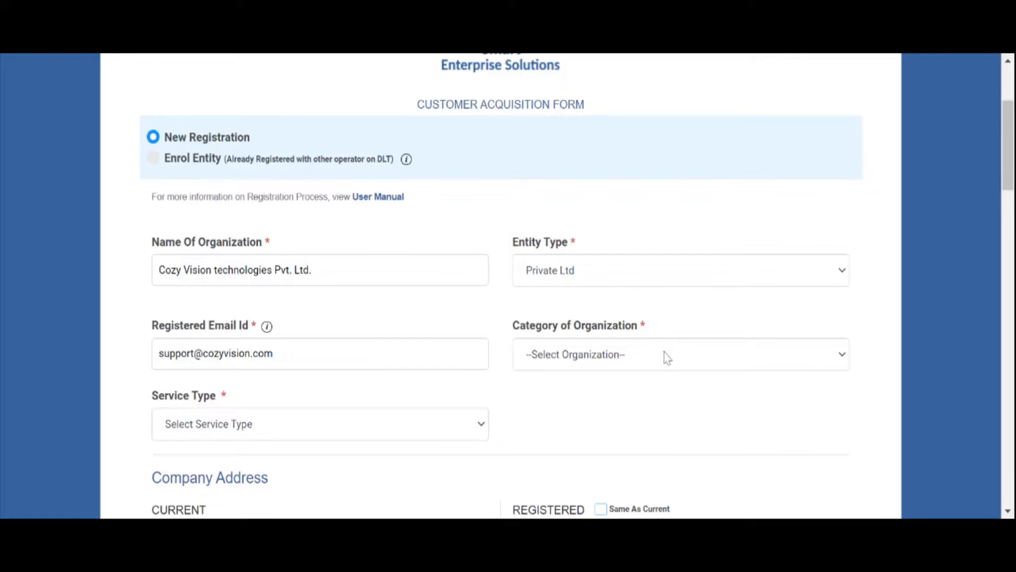
left_click(661, 459)
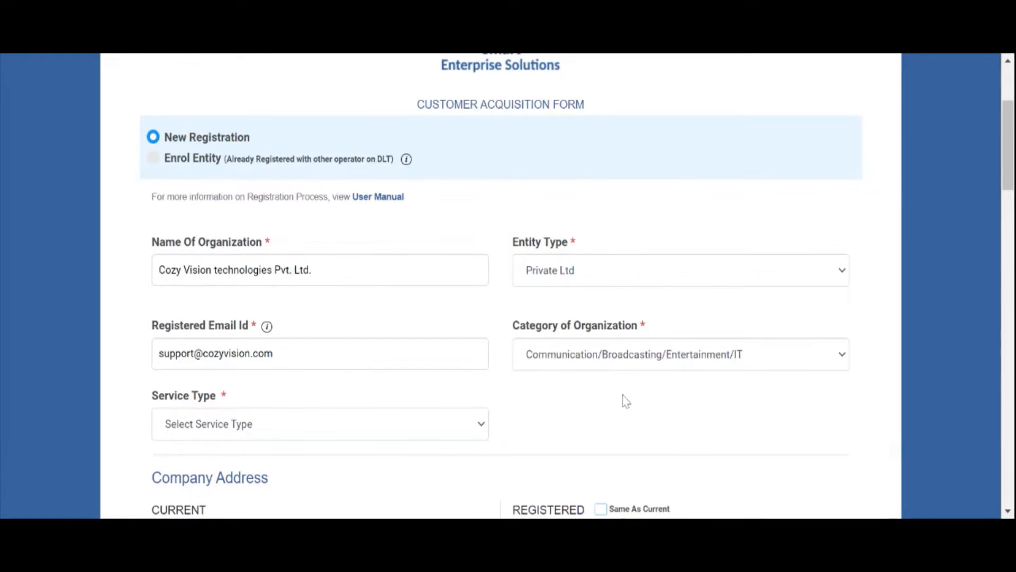
scroll(626, 401, "down", 2)
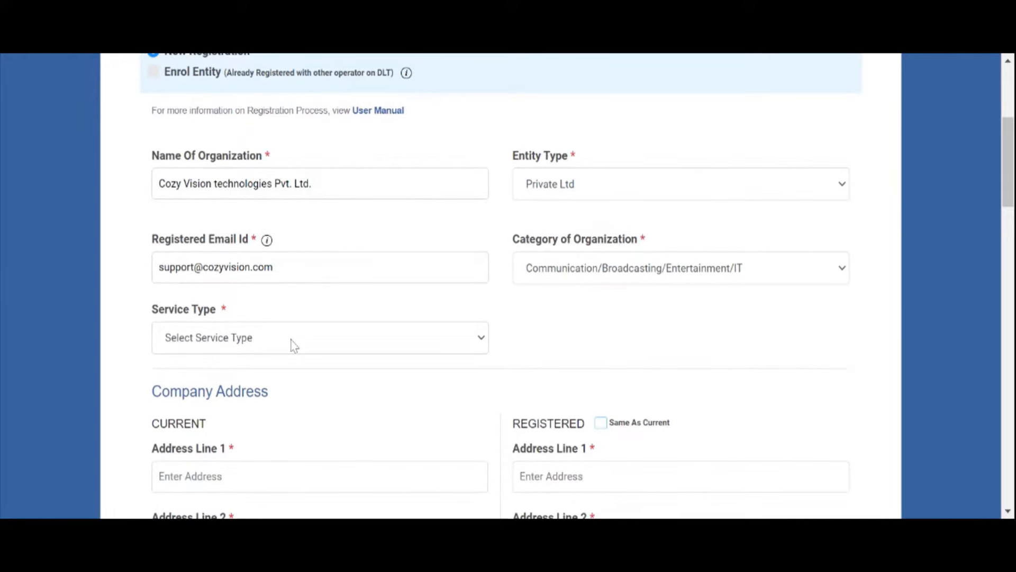
- Choose SMS service type, enter the Noida current address, and mark registered address same as current
left_click(266, 363)
scroll(243, 342, "down", 3)
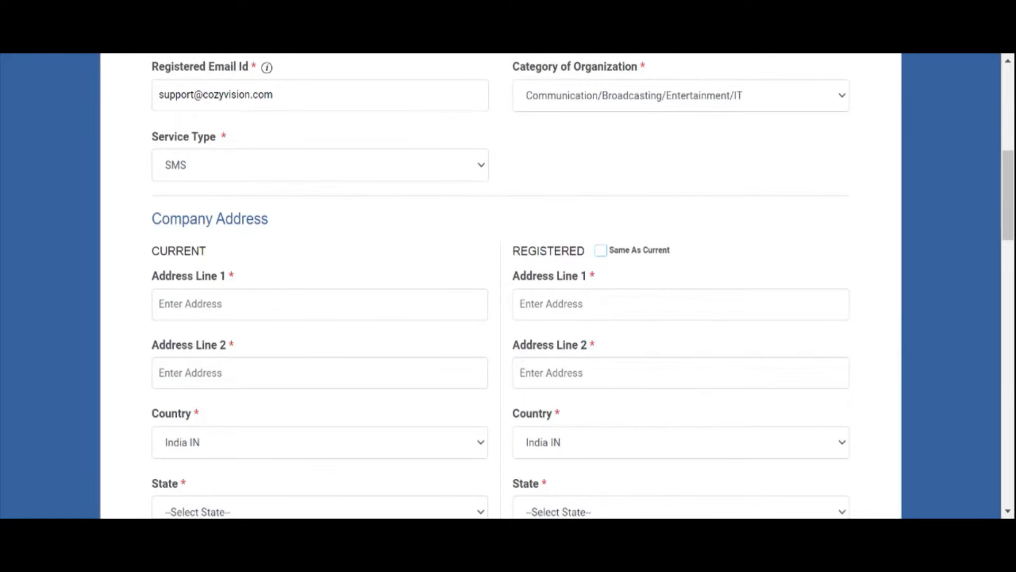
left_click(191, 304)
type("1023, Ithum Tower B")
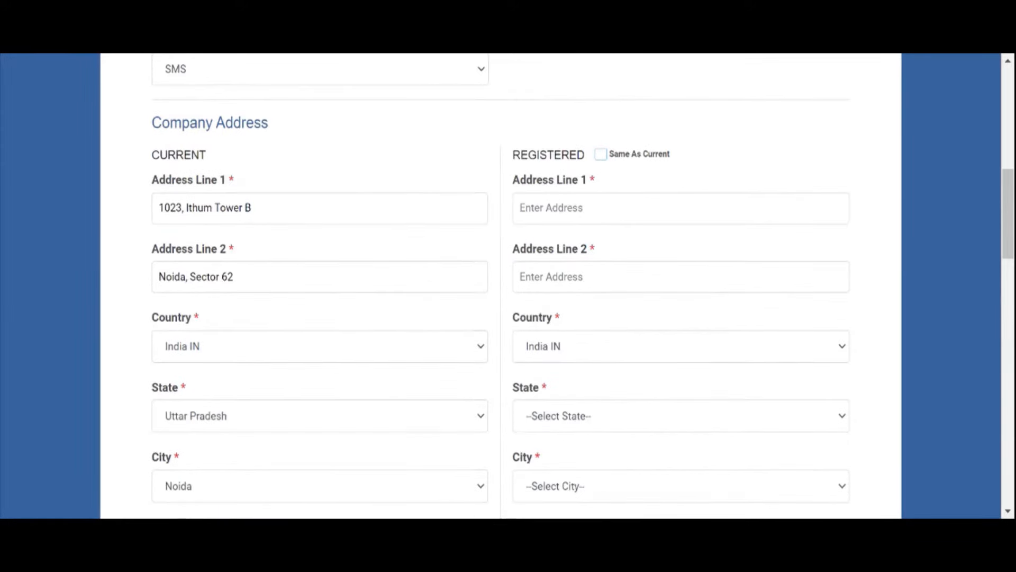
scroll(341, 263, "up", 3)
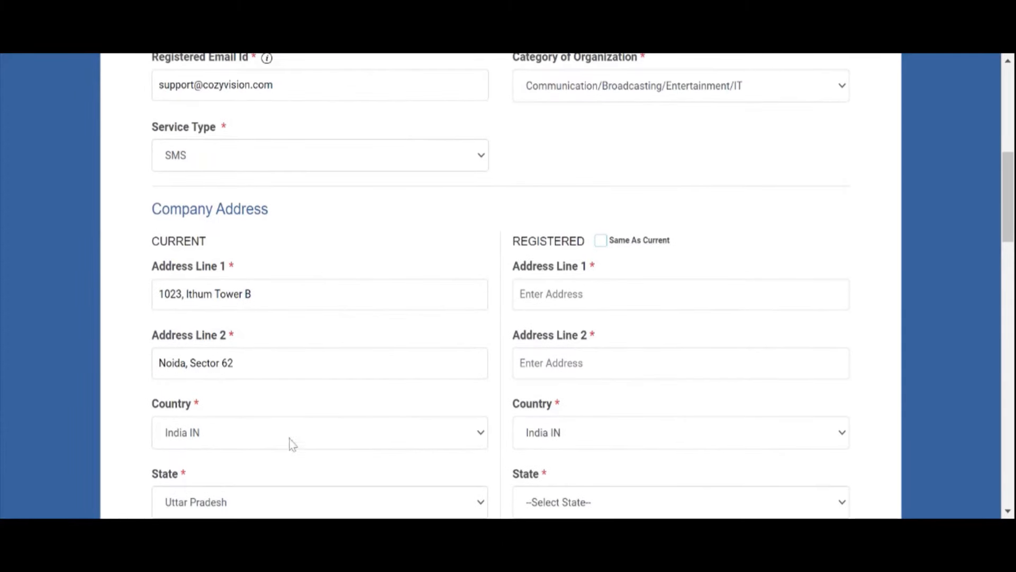
left_click(600, 240)
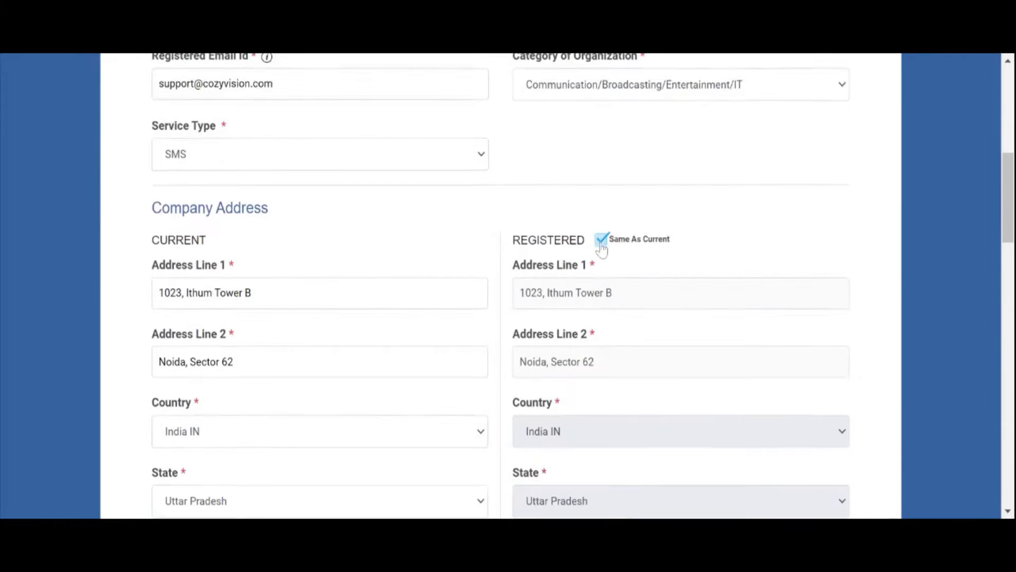
scroll(596, 250, "down", 5)
scroll(583, 273, "down", 2)
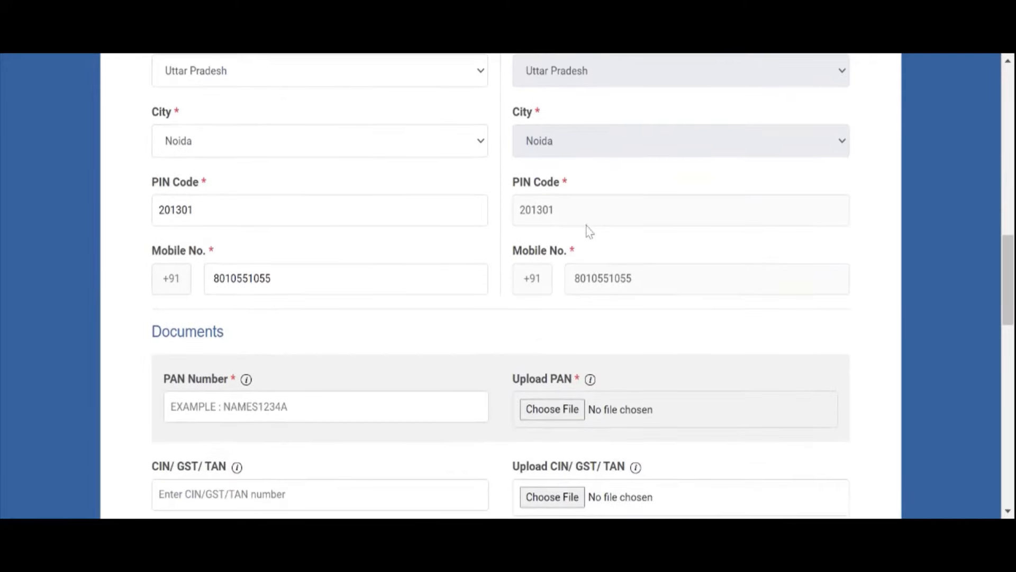
- Enter the company's PAN number in the PAN Number field
scroll(586, 233, "down", 2)
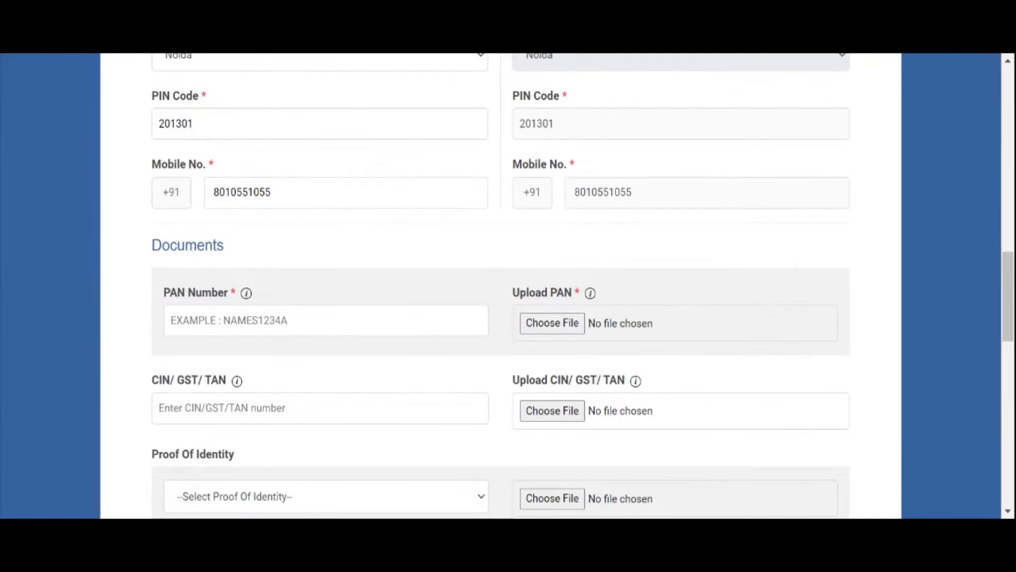
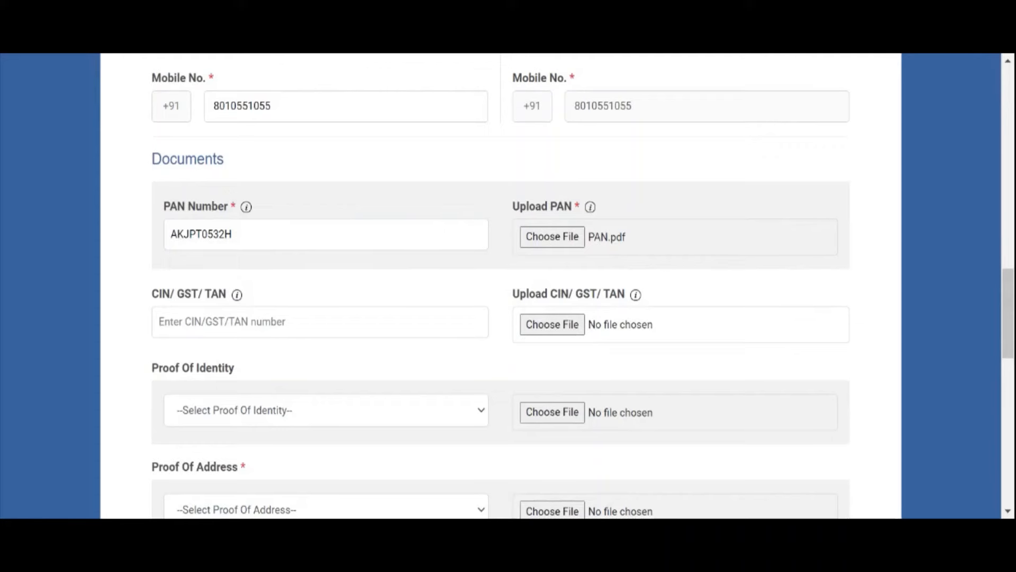
scroll(220, 98, "down", 2)
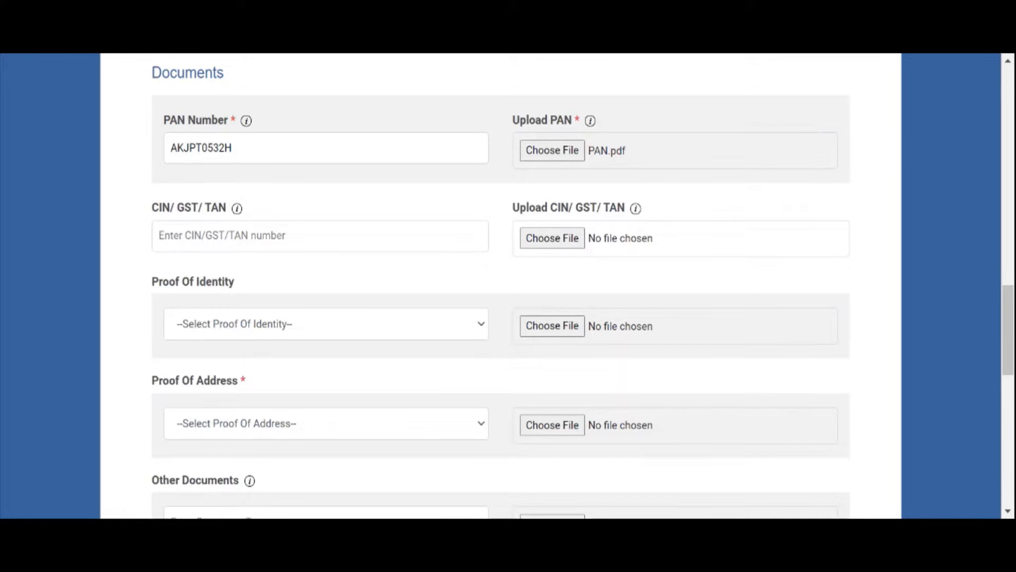
- Review the PAN Number, CIN/GST/TAN and Proof Of Address fields in the Documents section
left_click_drag(176, 123, 214, 131)
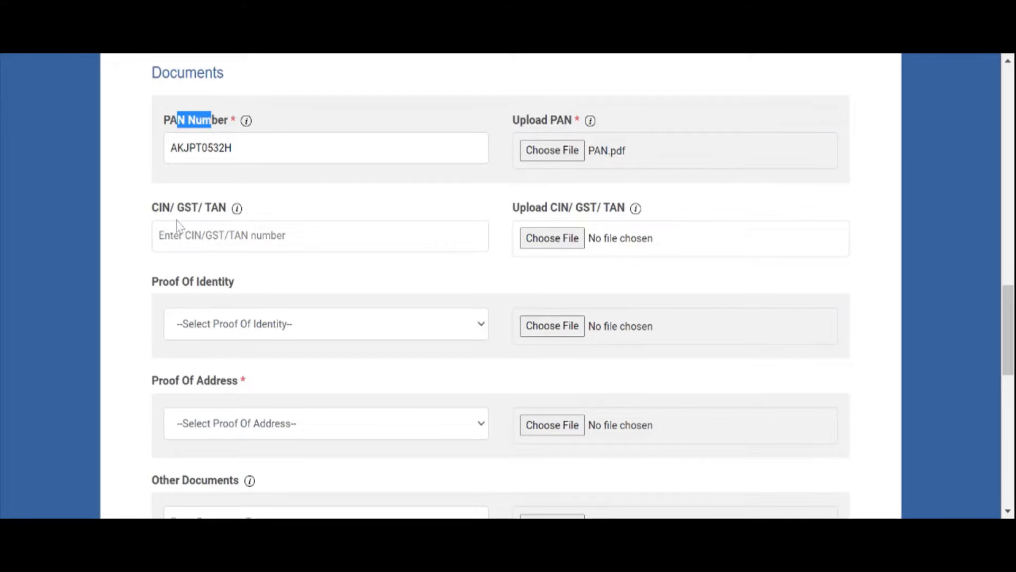
left_click_drag(159, 209, 214, 218)
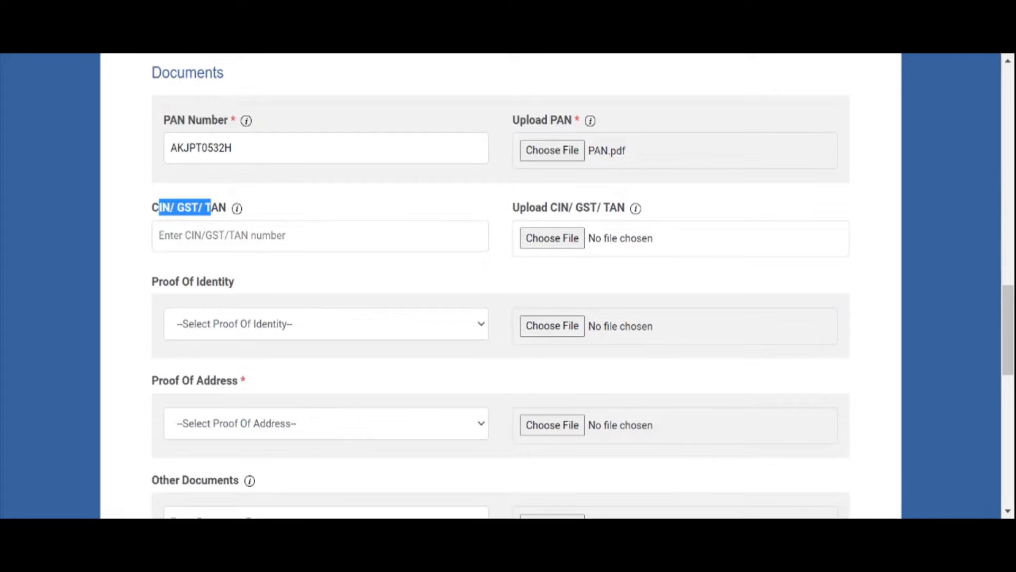
scroll(390, 245, "down", 2)
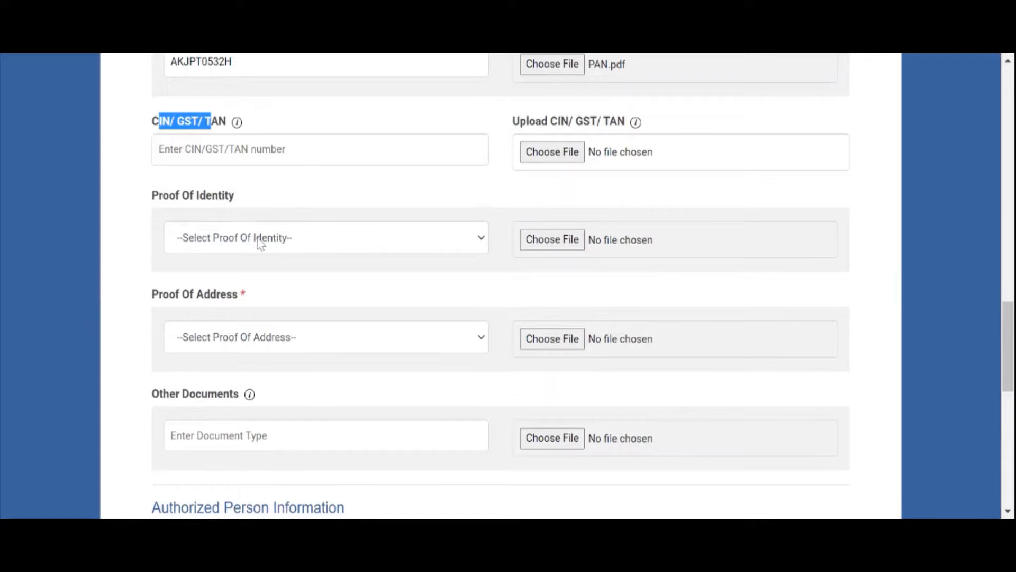
scroll(259, 242, "up", 4)
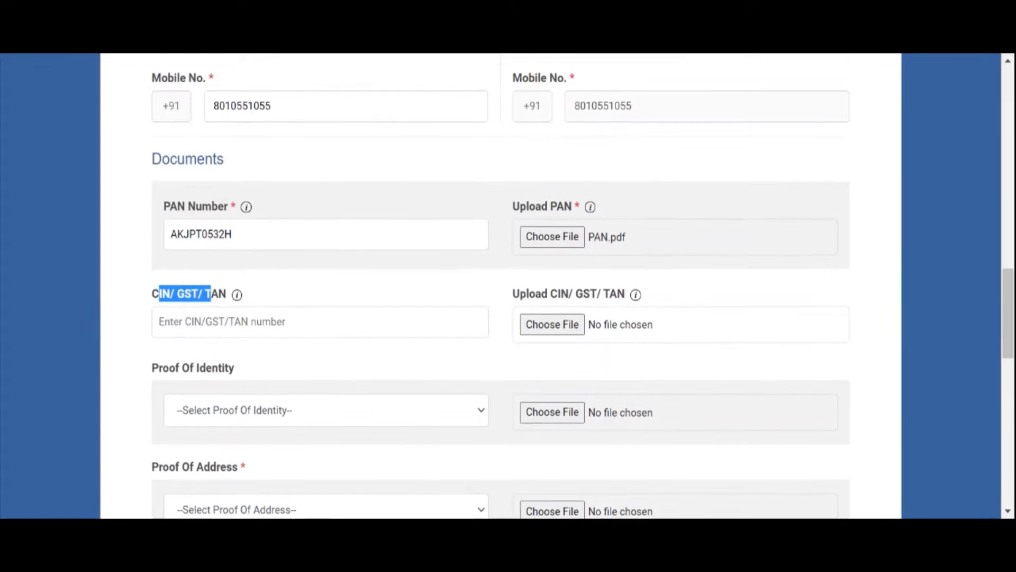
left_click_drag(178, 208, 282, 194)
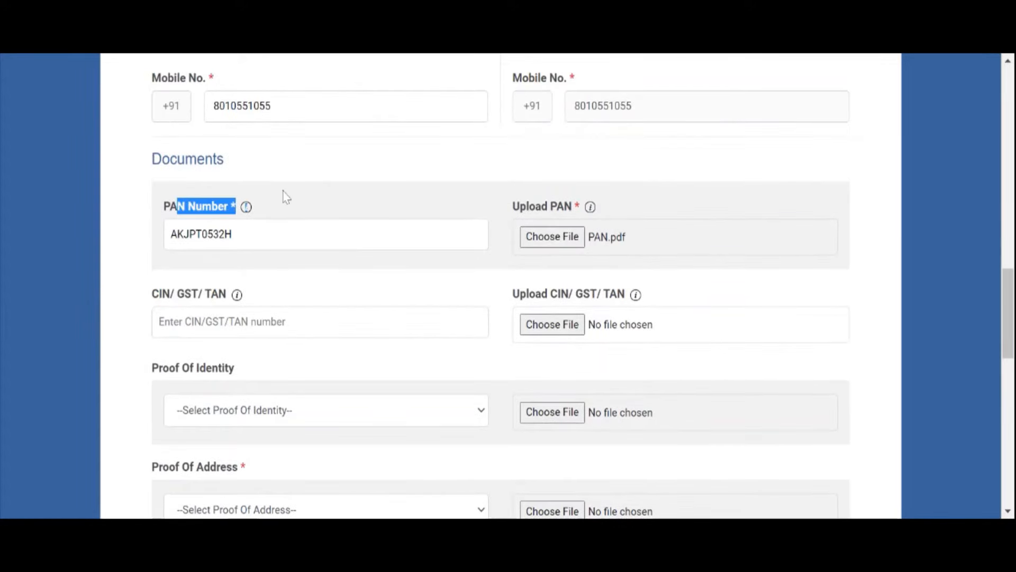
scroll(106, 240, "down", 4)
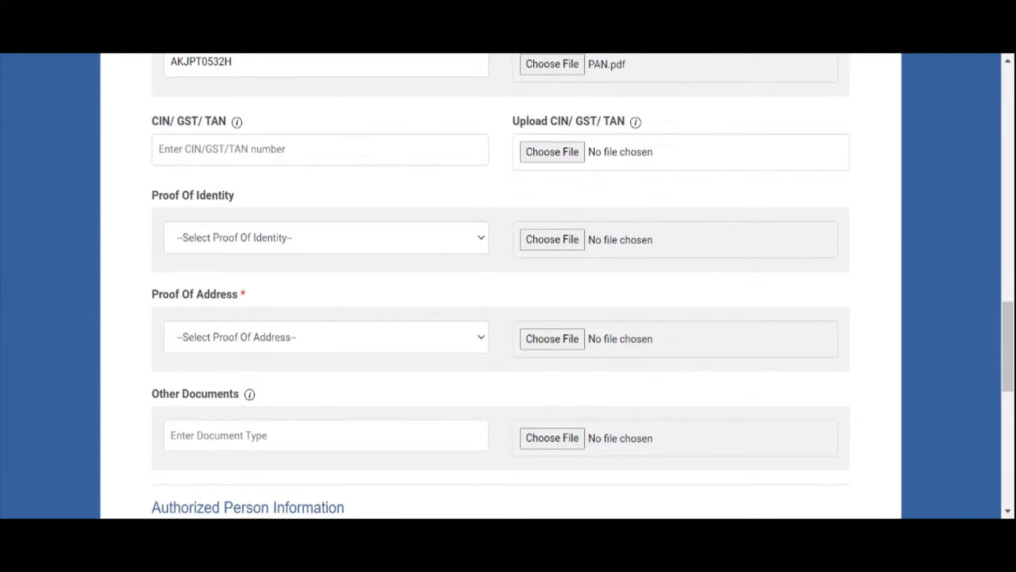
left_click_drag(152, 294, 217, 298)
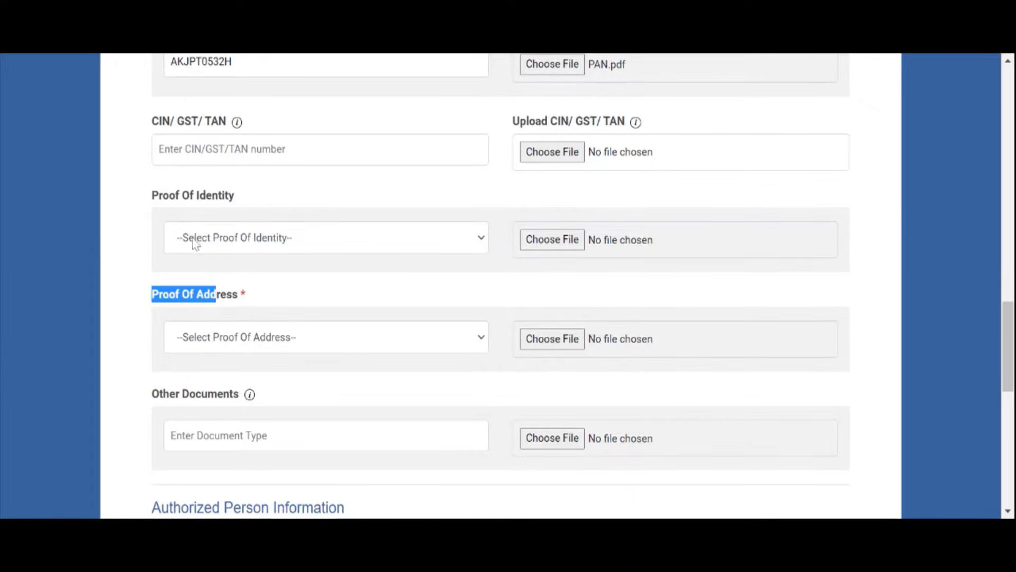
scroll(212, 246, "up", 2)
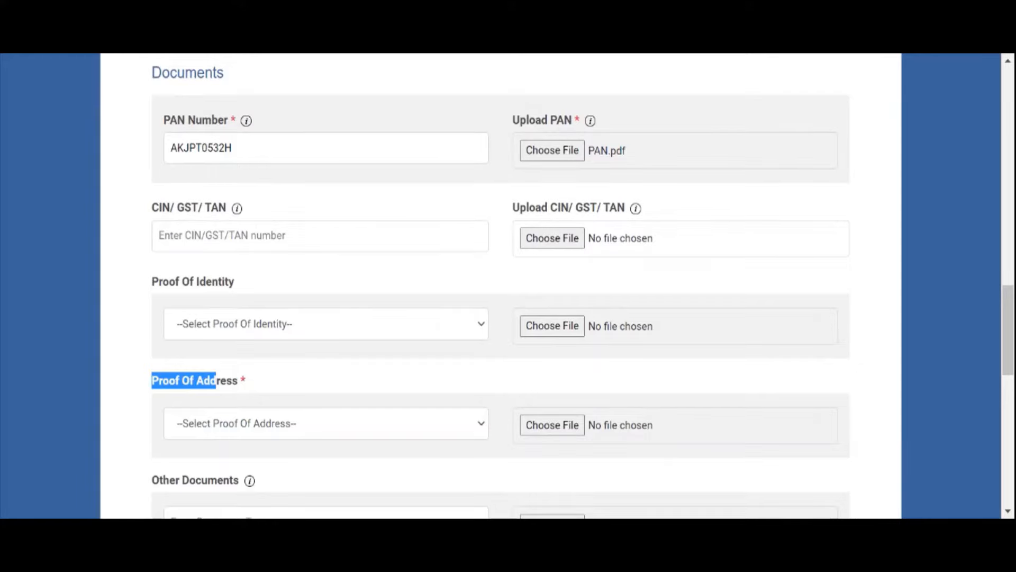
scroll(216, 158, "up", 10)
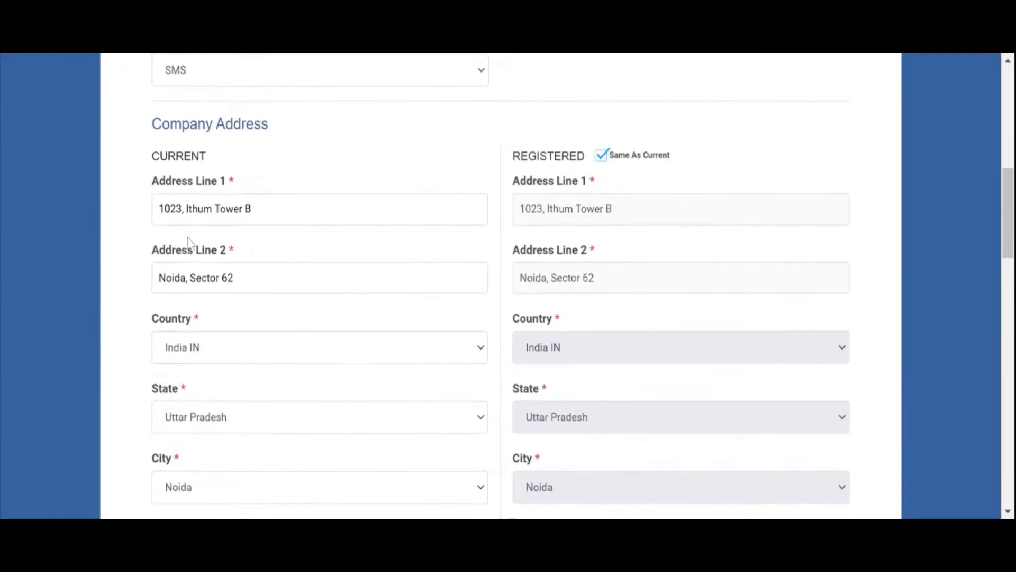
scroll(189, 242, "up", 8)
scroll(80, 295, "down", 3)
scroll(101, 275, "down", 20)
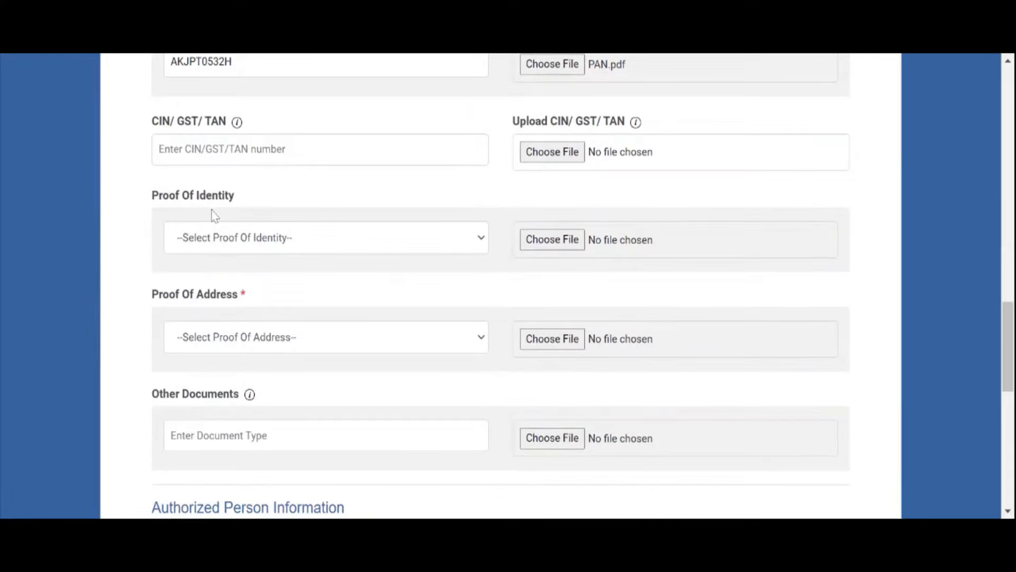
scroll(275, 285, "down", 2)
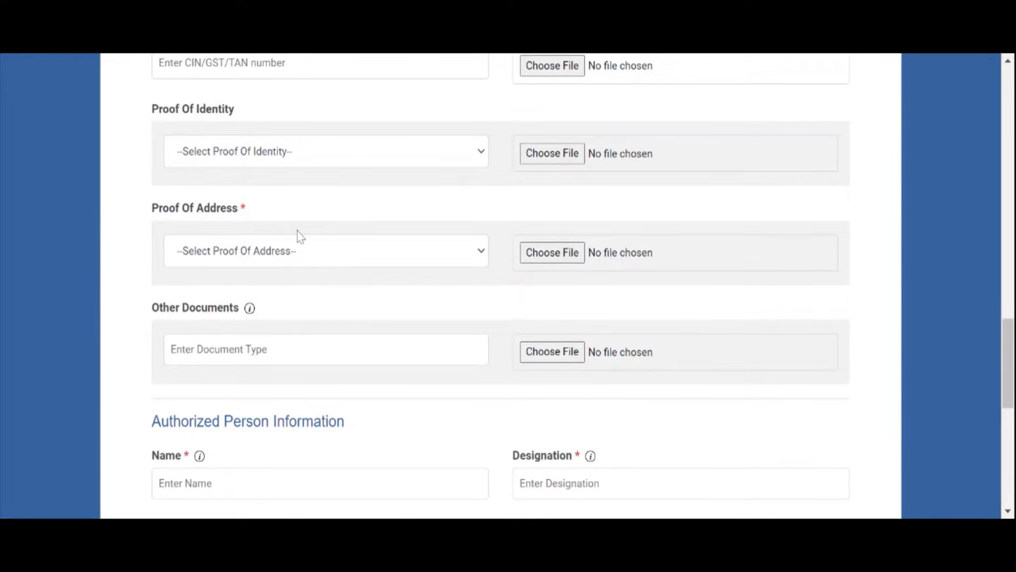
- Set Proof Of Address to Goods and Service Tax Certificate and attach GST_tech_UP.pdf
left_click(299, 241)
left_click(306, 147)
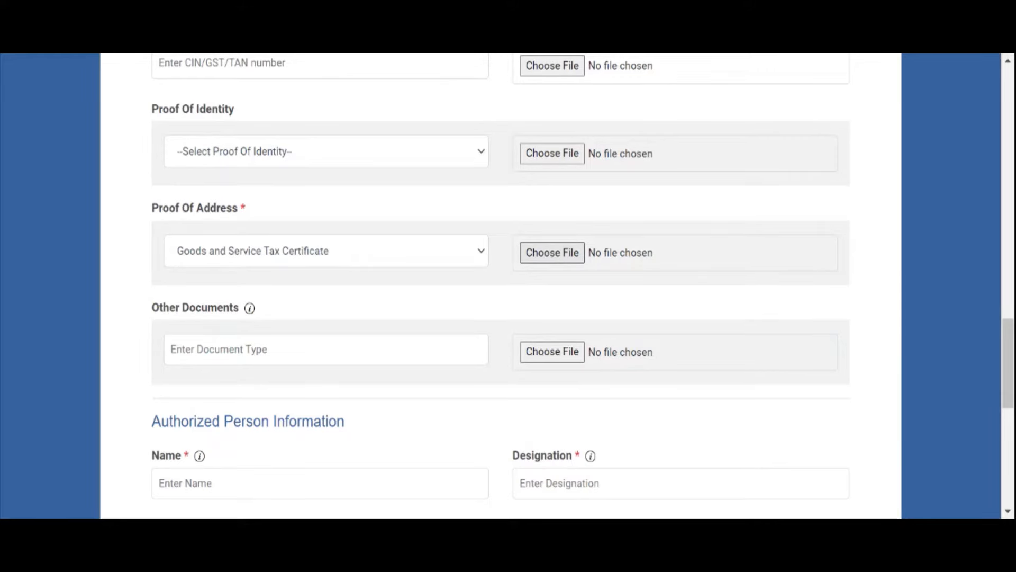
double_click(231, 172)
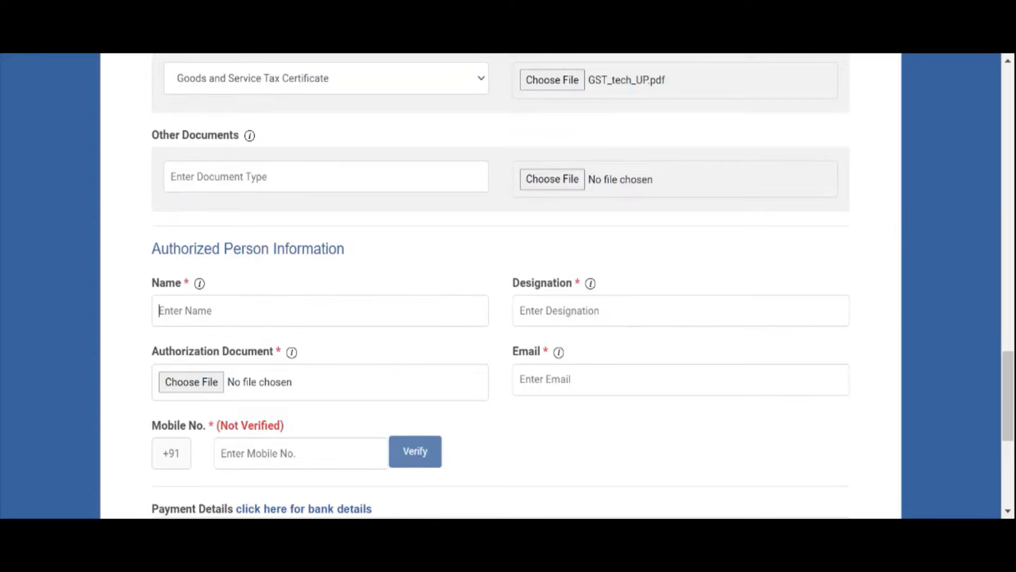
- Enter the authorized person's full name and Director as the designation
key("Tab")
type("Director")
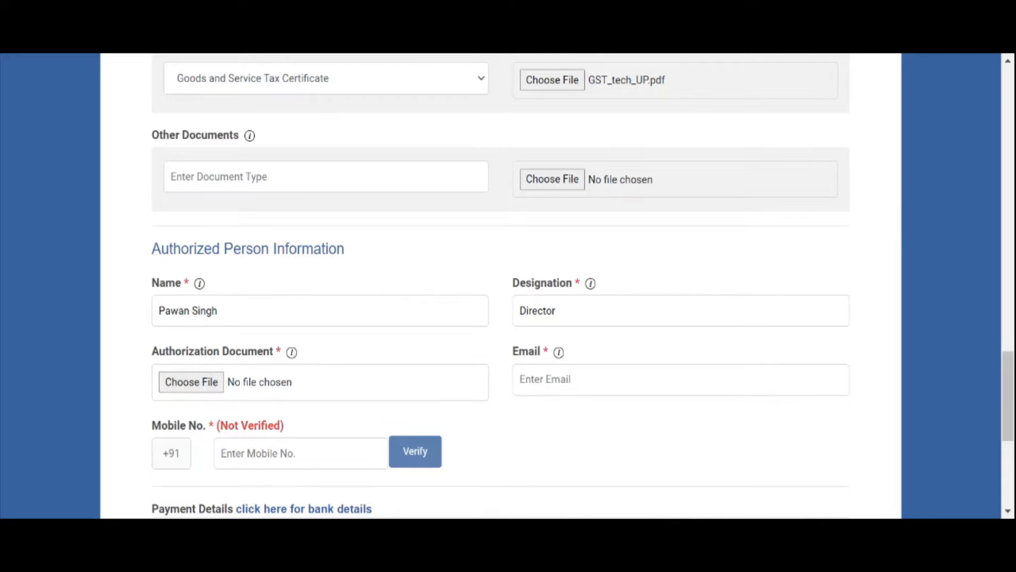
left_click_drag(218, 311, 101, 340)
left_click(45, 381)
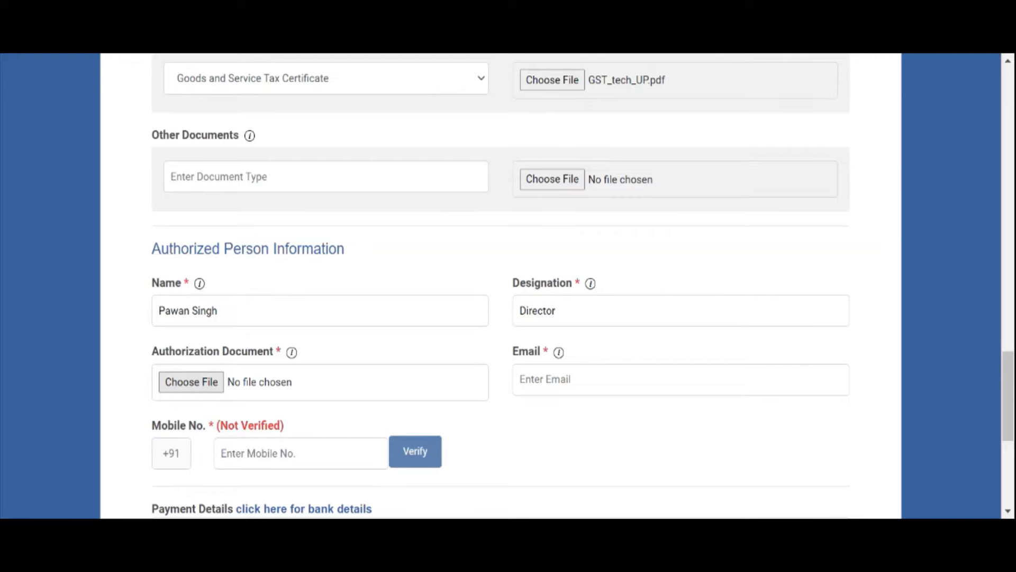
- Attach PAN.pdf as the authorization document and enter the company e-mail
double_click(233, 125)
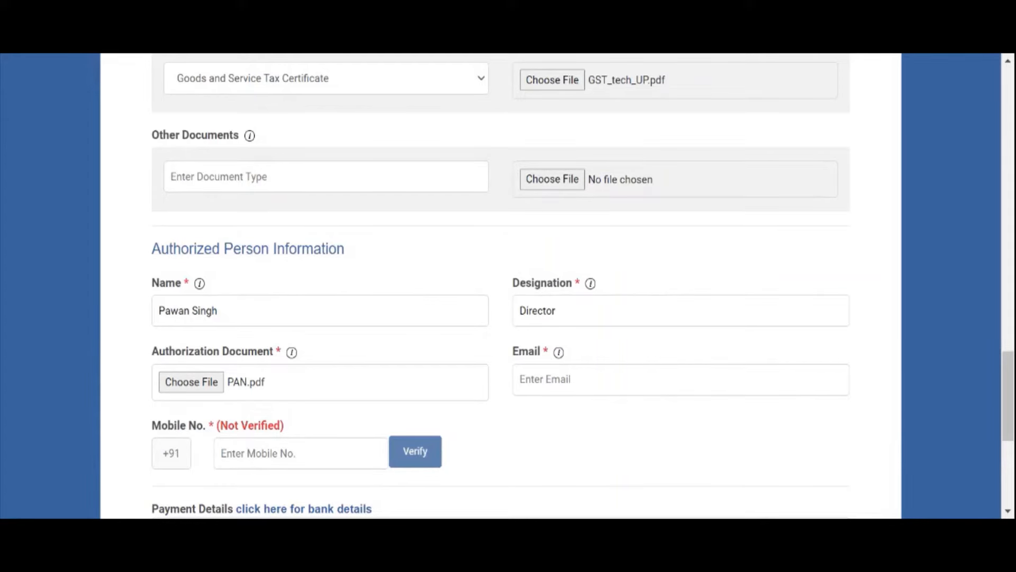
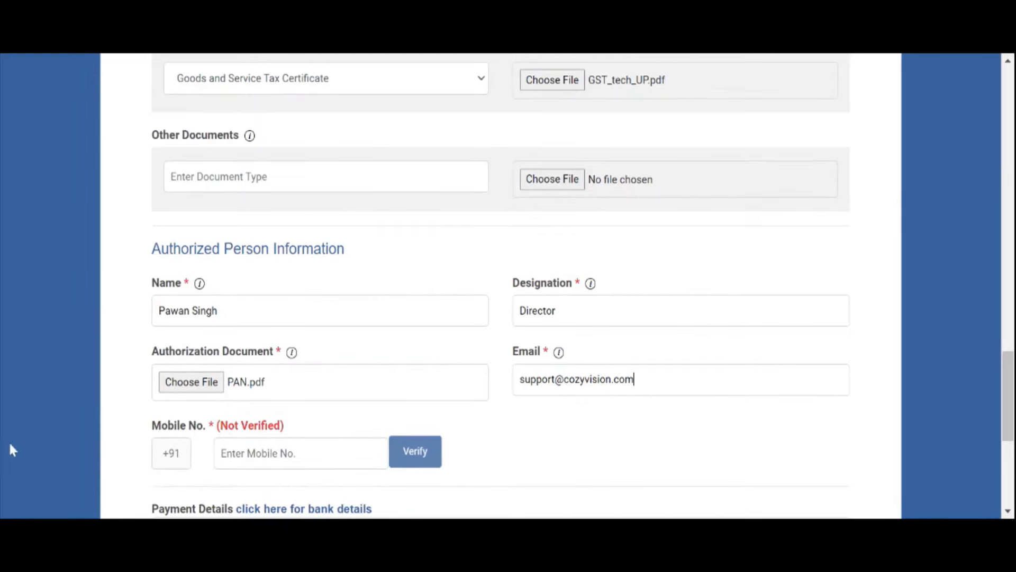
scroll(47, 442, "down", 2)
- Enter the authorized person's mobile number and request a one-time verification code
left_click(254, 367)
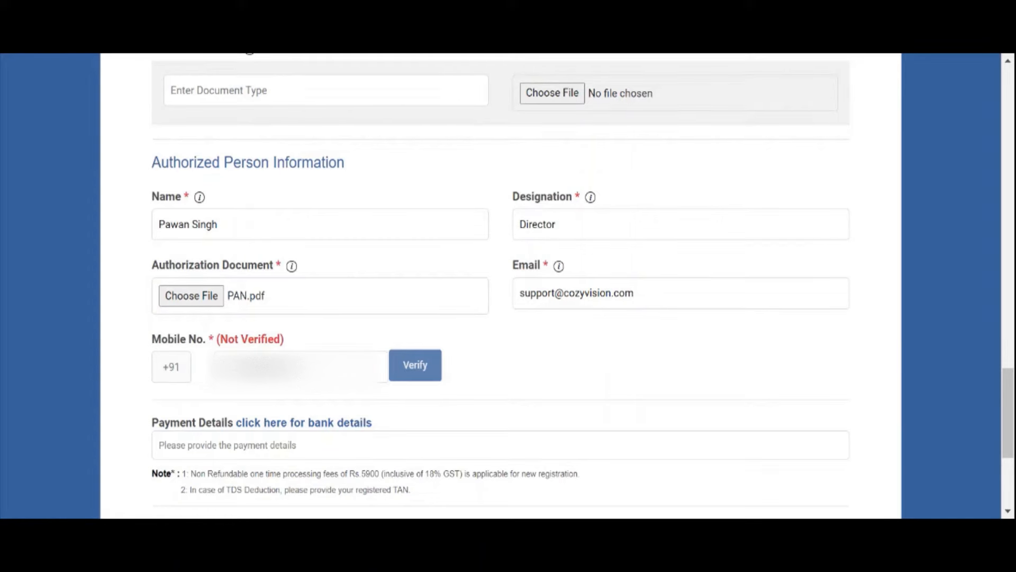
scroll(500, 286, "down", 2)
scroll(277, 386, "down", 2)
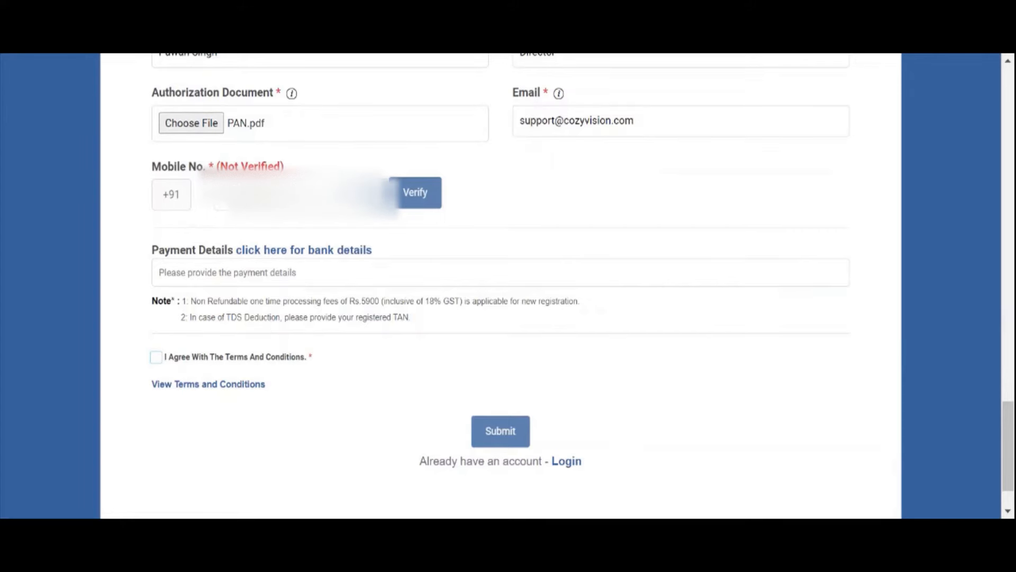
left_click(417, 191)
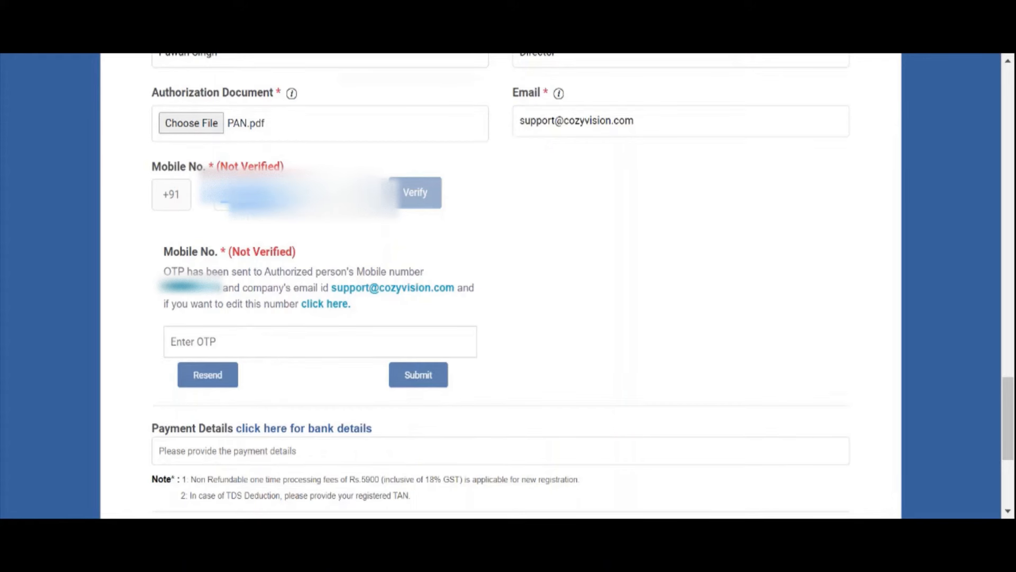
- Enter the received one-time code and submit it to verify the mobile number
left_click(212, 341)
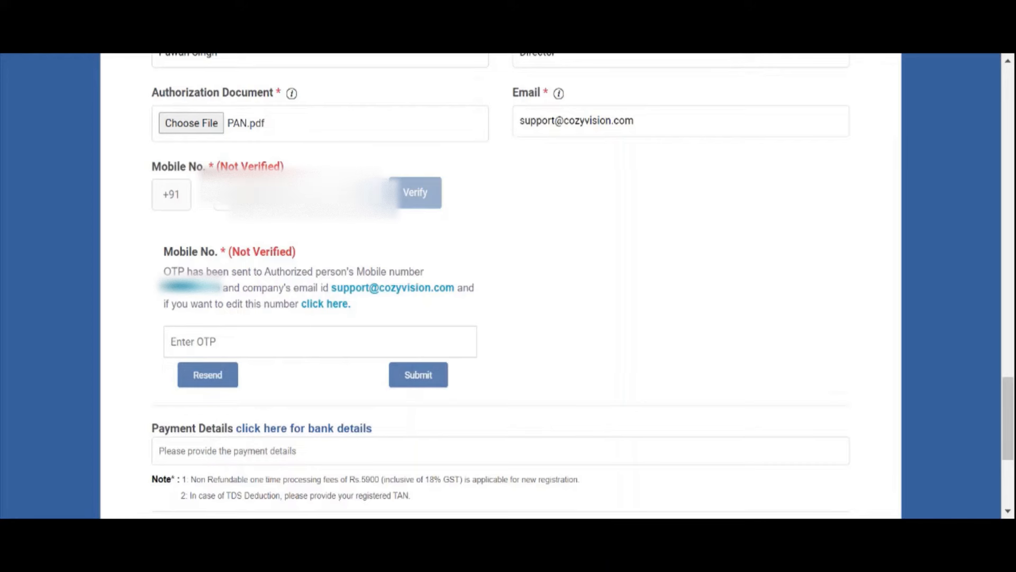
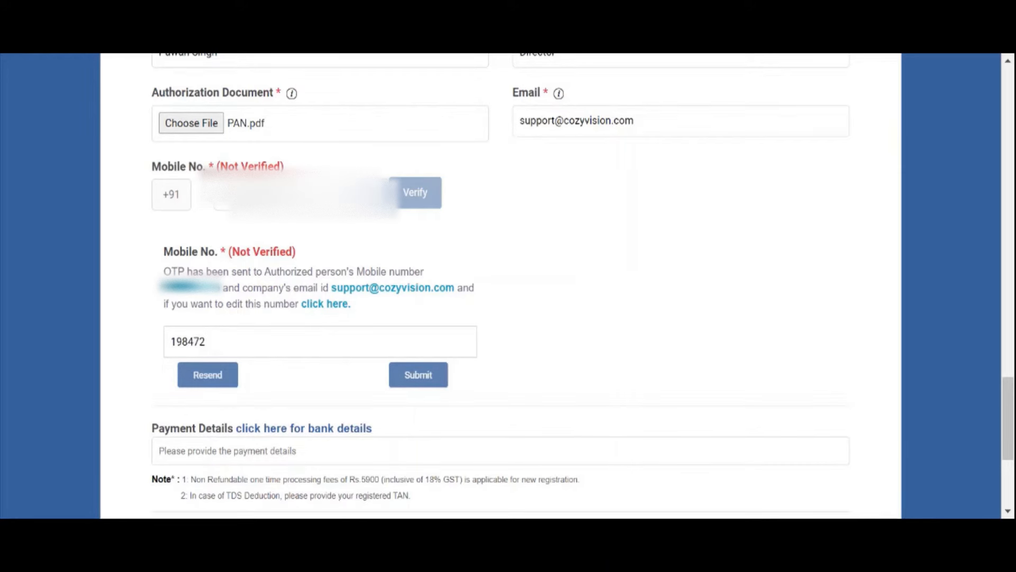
left_click(438, 376)
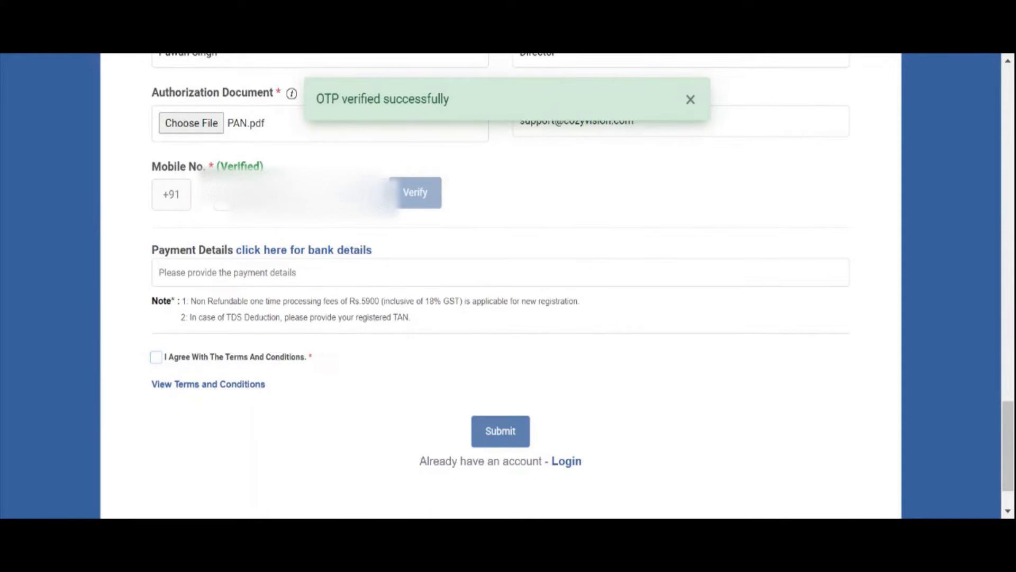
left_click_drag(170, 251, 205, 251)
left_click(176, 273)
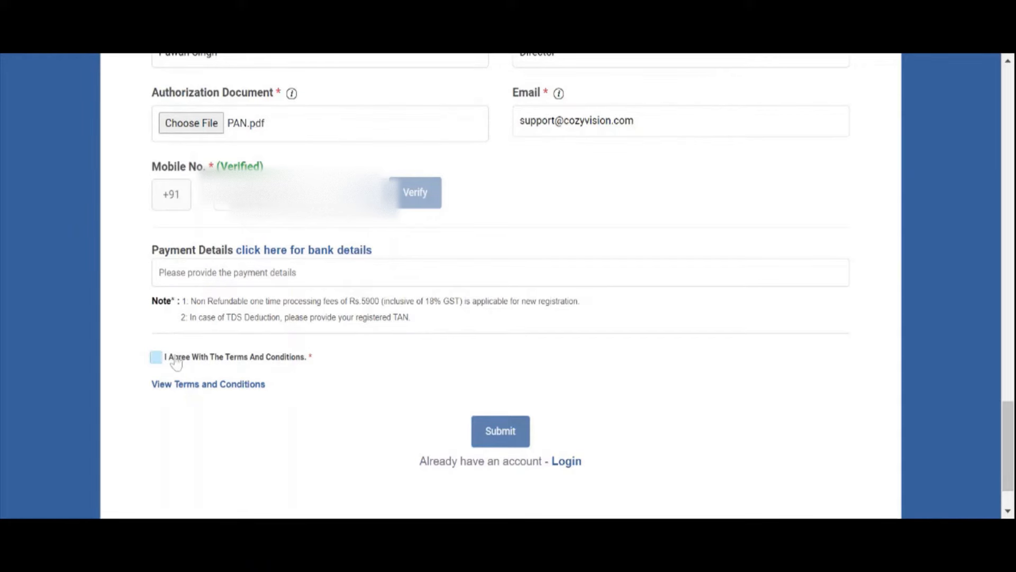
- Agree to the terms and conditions and submit the registration application
left_click(159, 360)
left_click(505, 431)
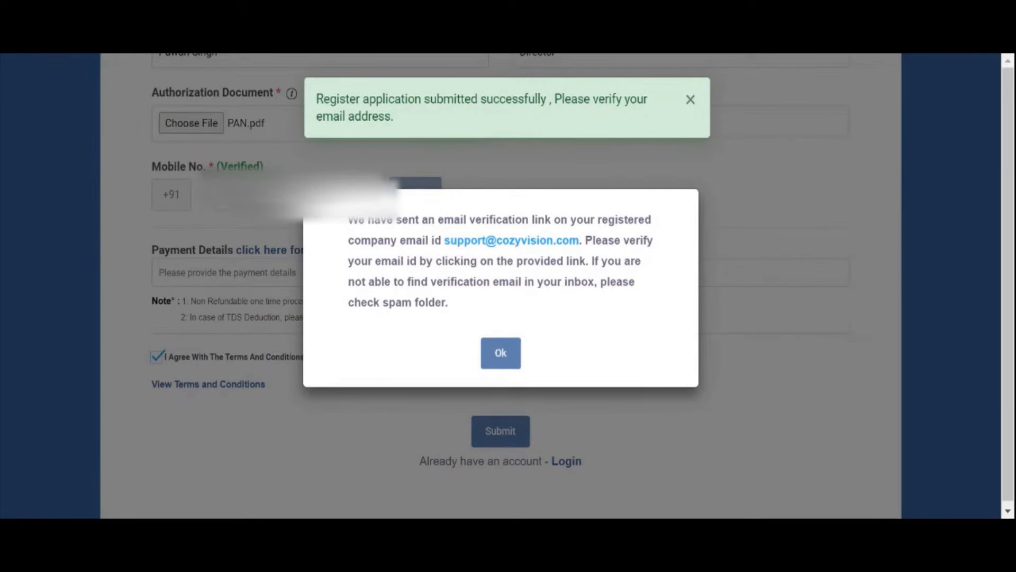
left_click_drag(347, 219, 642, 299)
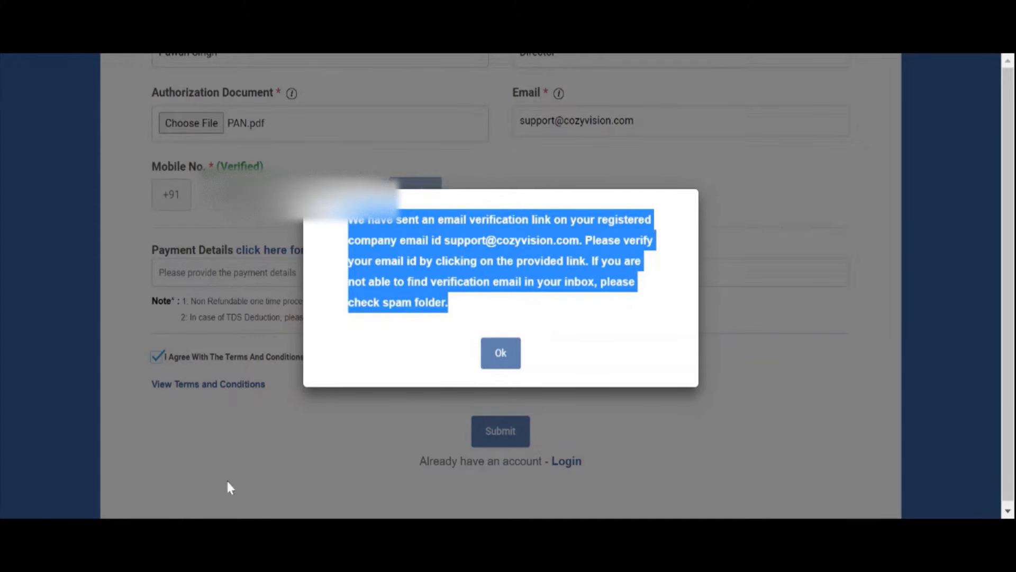
- Copy the application reference number from the verification e-mail and follow its verify link
left_click(288, 528)
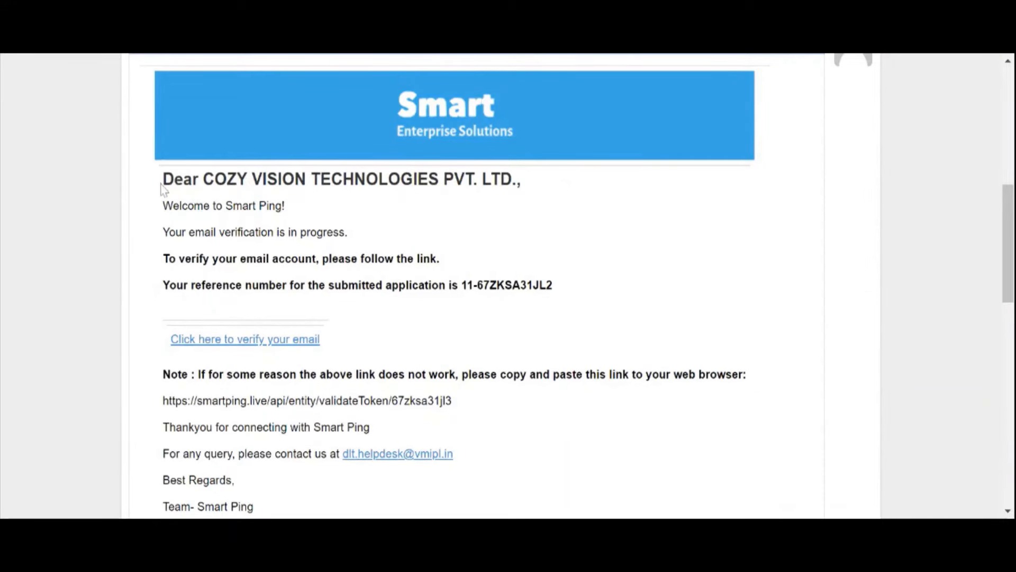
left_click_drag(161, 180, 549, 371)
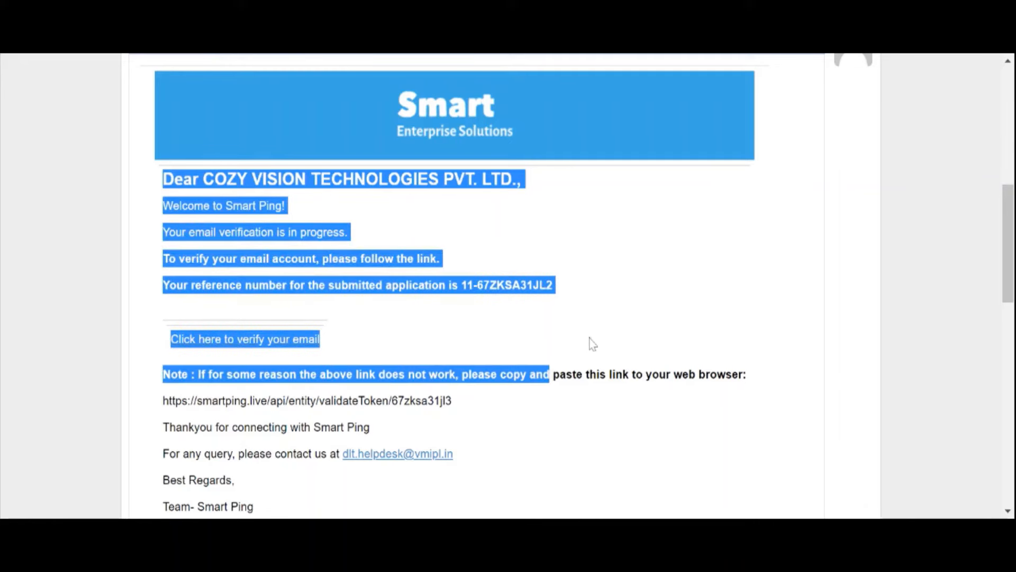
left_click(445, 238)
left_click_drag(463, 285, 553, 286)
left_click(526, 308)
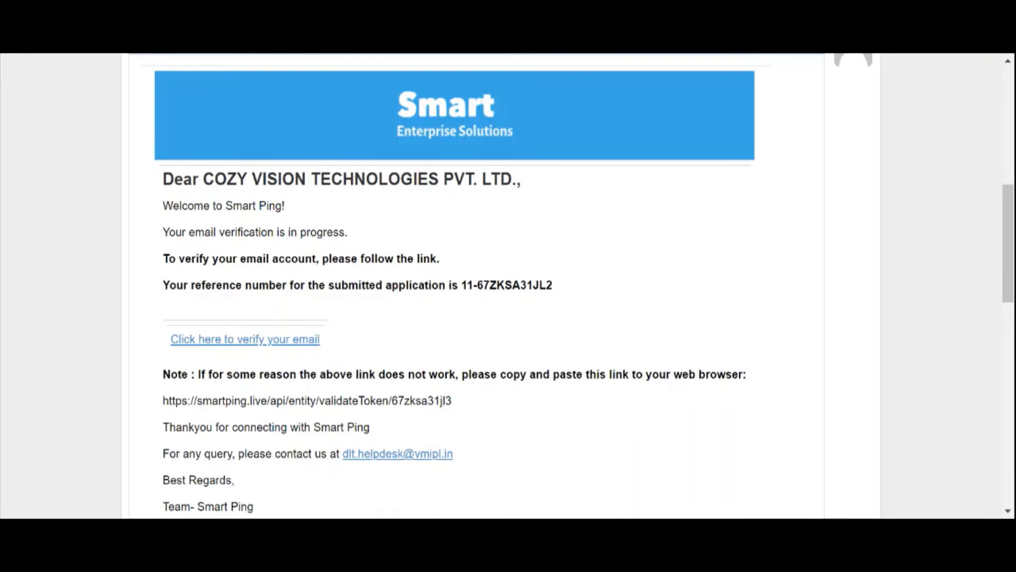
left_click_drag(461, 285, 563, 300)
key("ctrl+c")
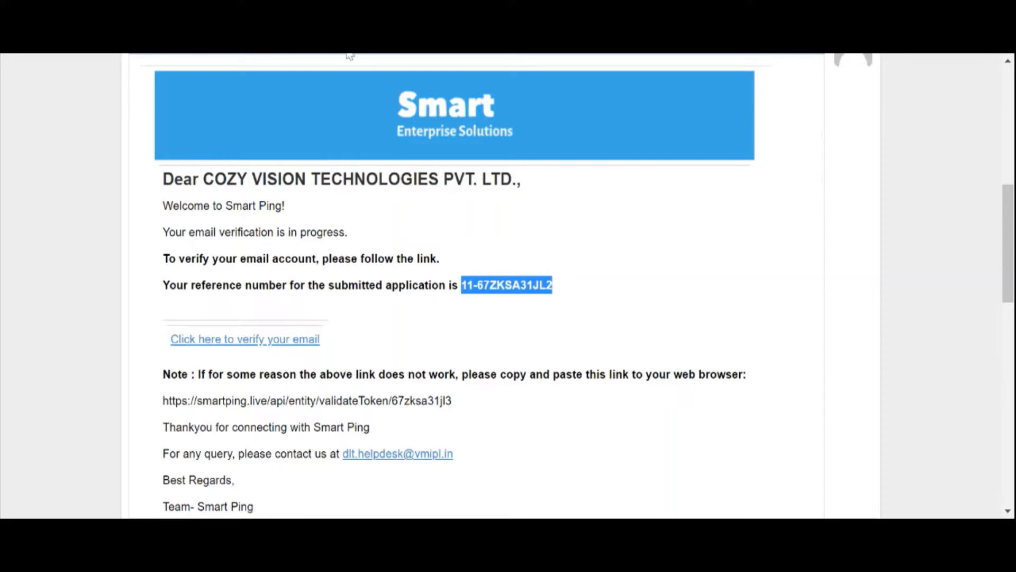
left_click(271, 343)
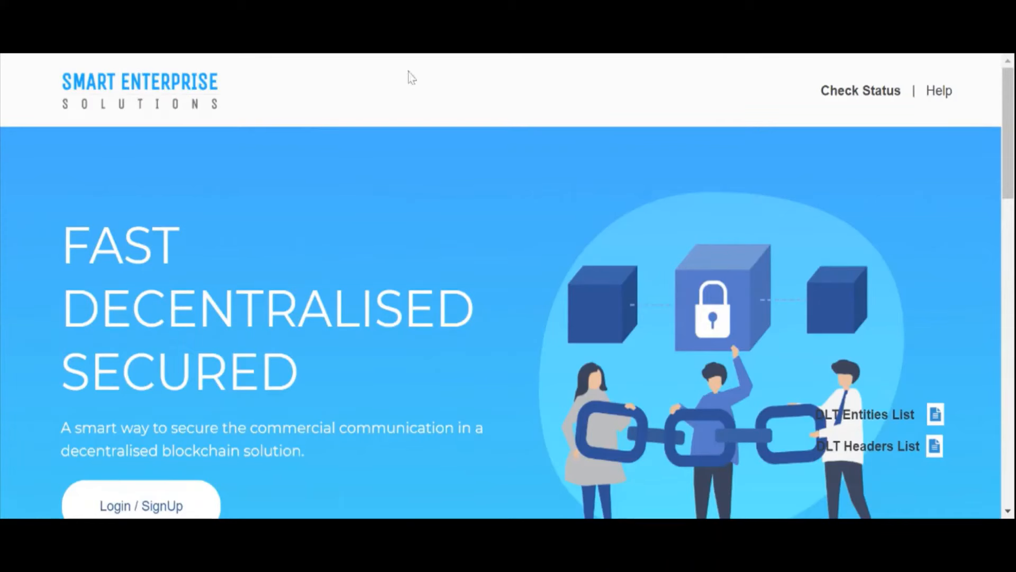
- Check the Entity application status with the pasted reference ID, showing Pending for operator's approval
left_click(866, 104)
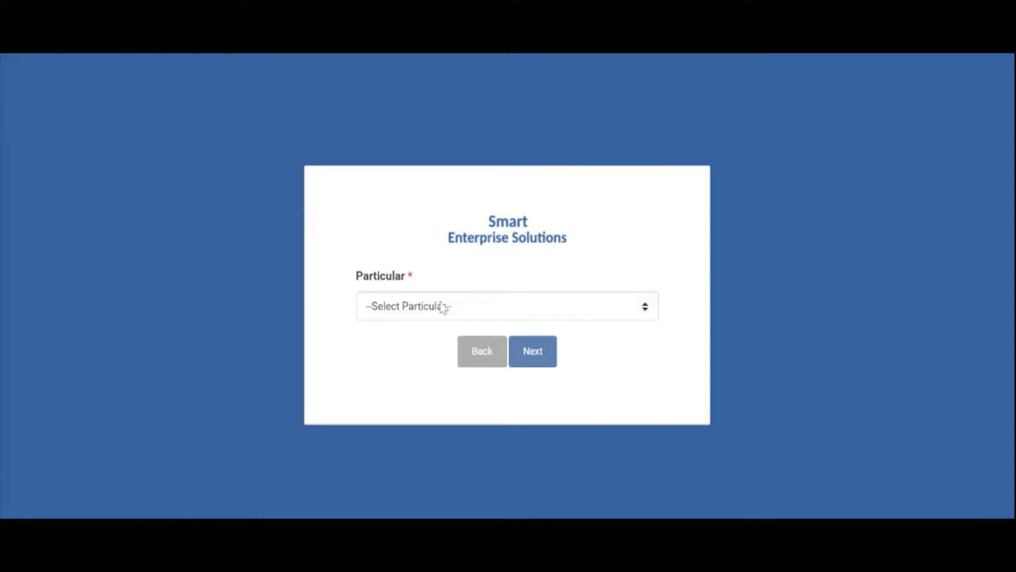
left_click(455, 299)
left_click(428, 329)
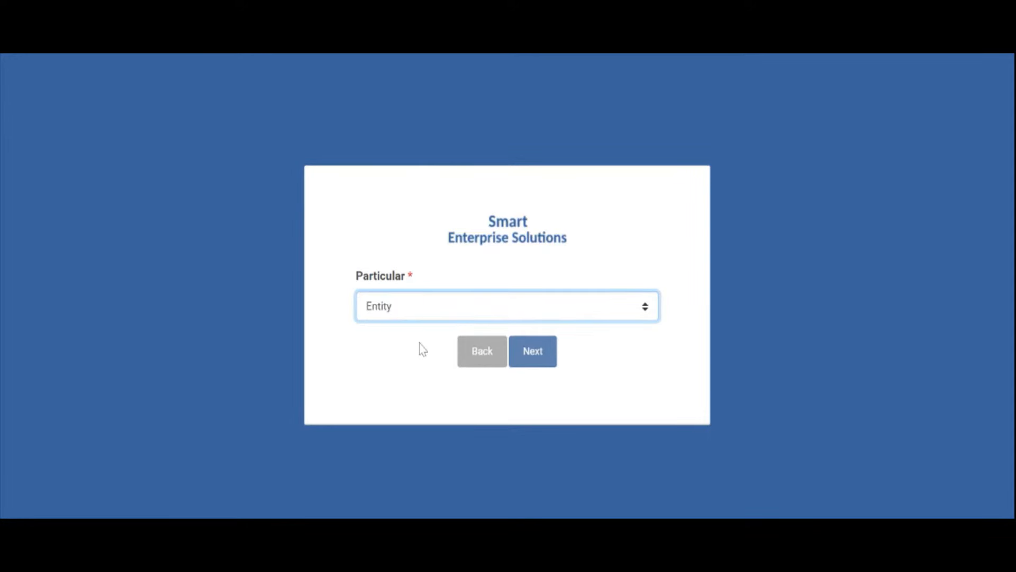
left_click(527, 360)
left_click(374, 377)
key("ctrl+v")
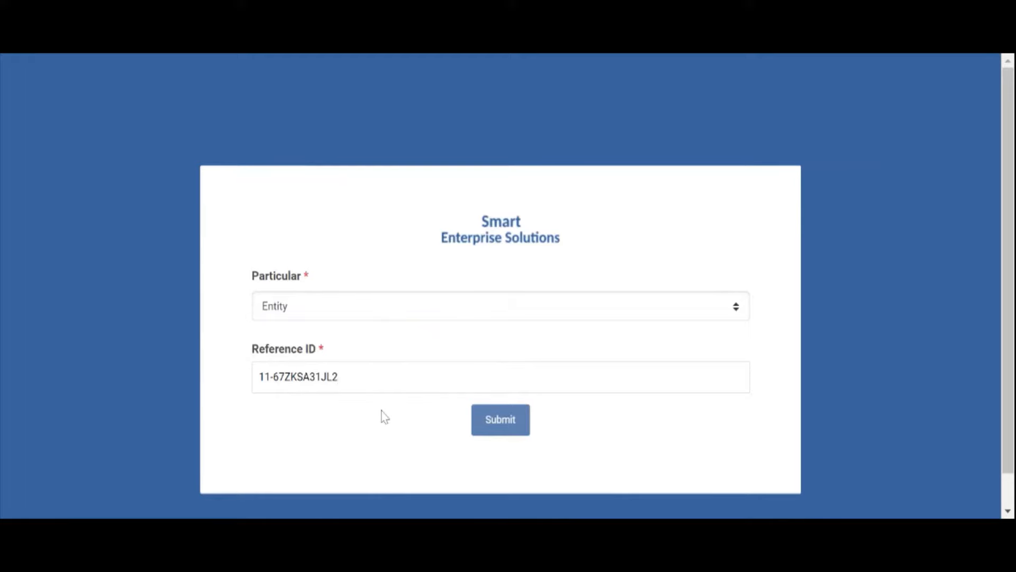
left_click(507, 420)
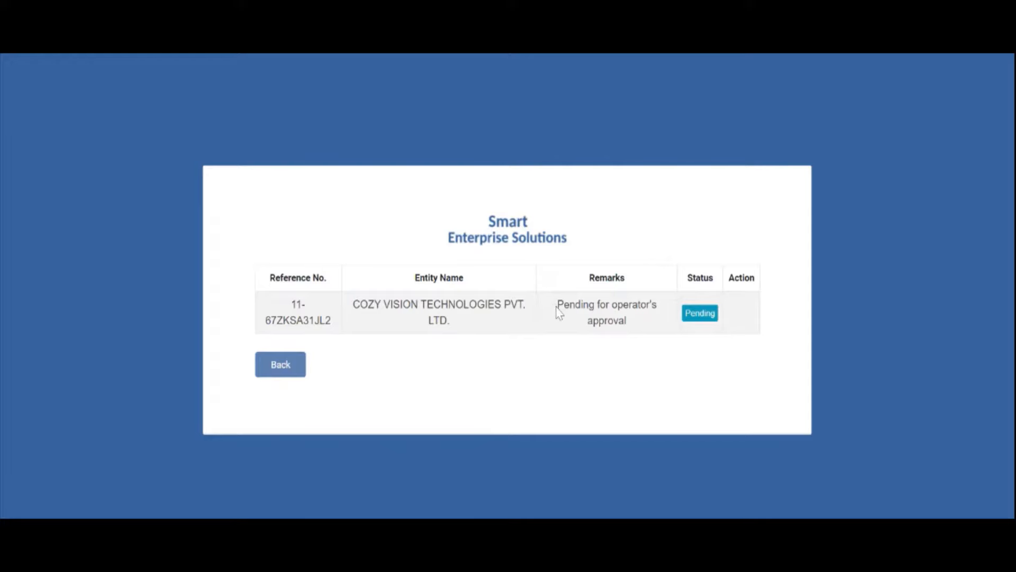
left_click_drag(556, 306, 642, 322)
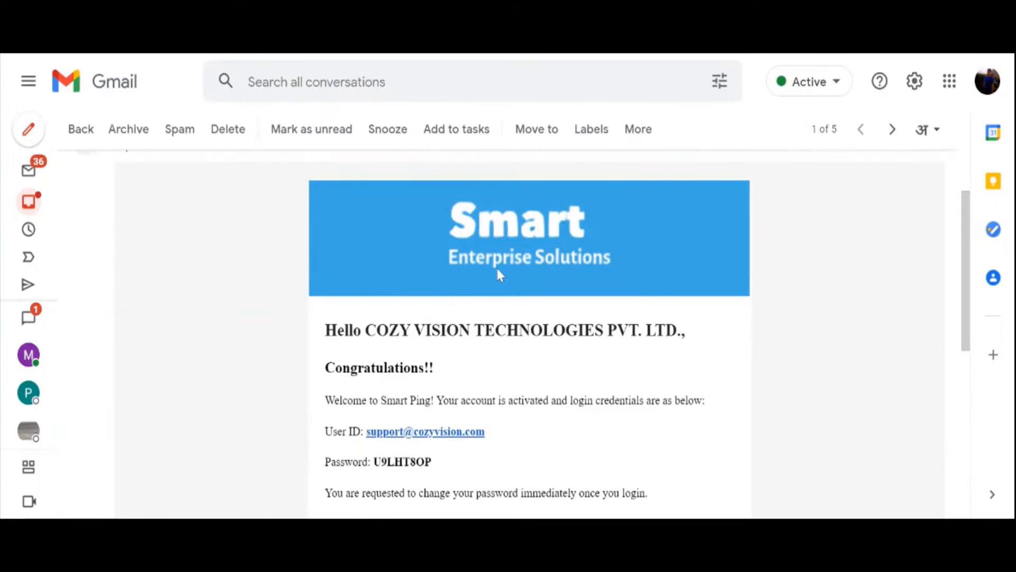
- Read the activation e-mail's greeting and its User ID and Password lines in Gmail
left_click_drag(337, 330, 542, 355)
scroll(540, 350, "down", 3)
left_click(567, 337)
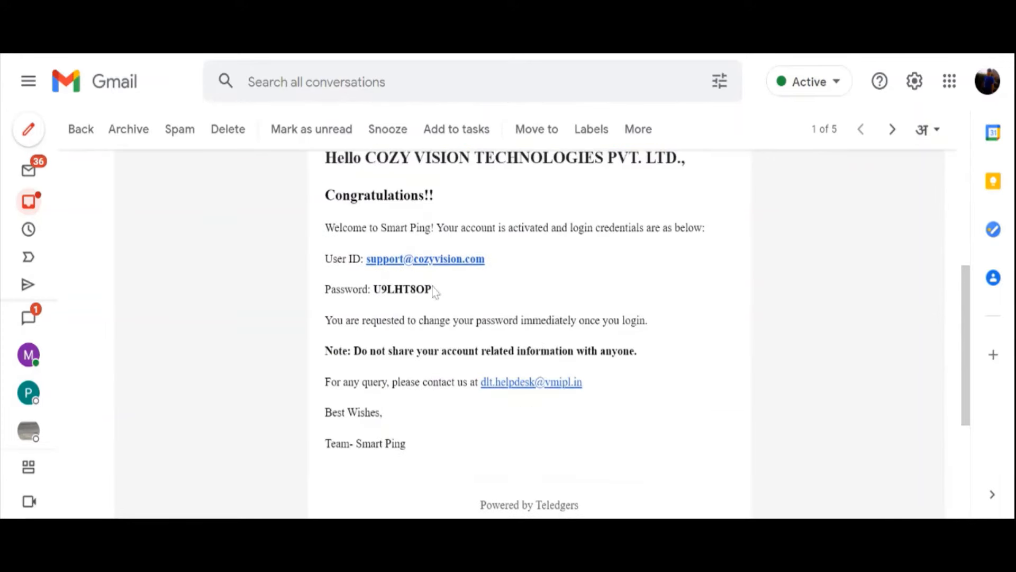
left_click_drag(332, 259, 501, 296)
left_click(523, 322)
scroll(519, 316, "up", 3)
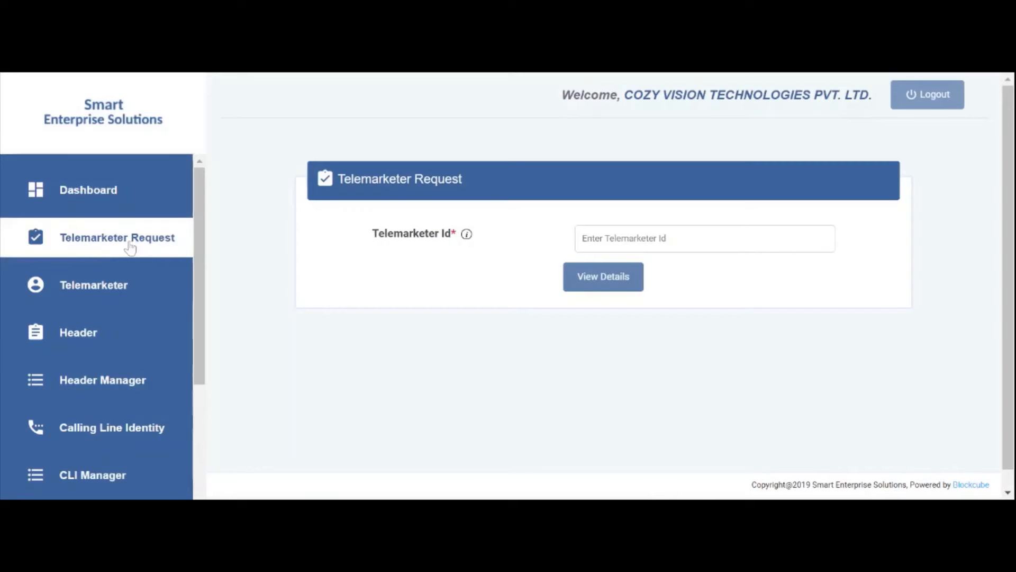
- Paste the Telemarketer Id and look up Cozy Vision Technologies' organization details
mouse_move(466, 234)
key("ctrl+v")
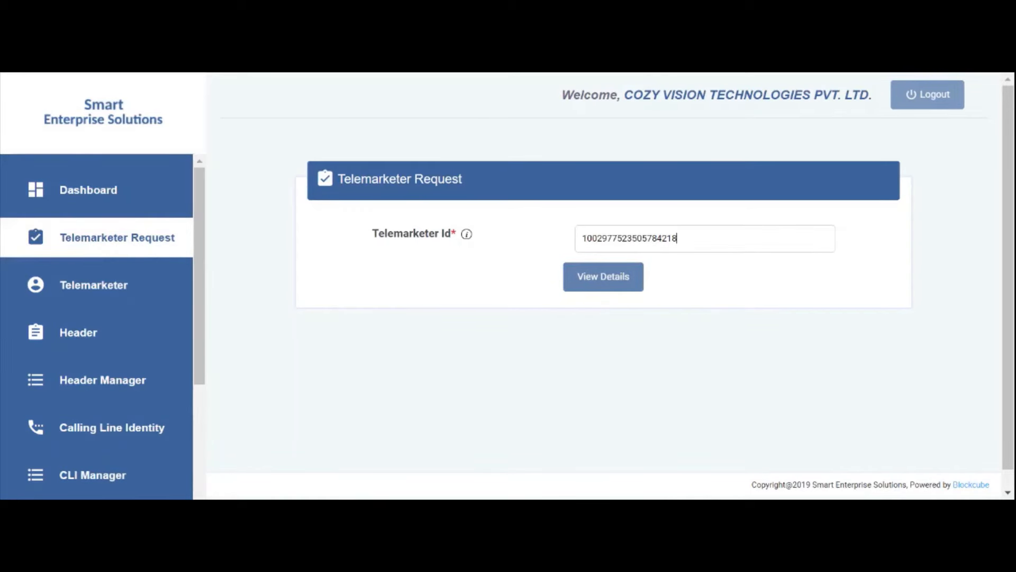
left_click(628, 289)
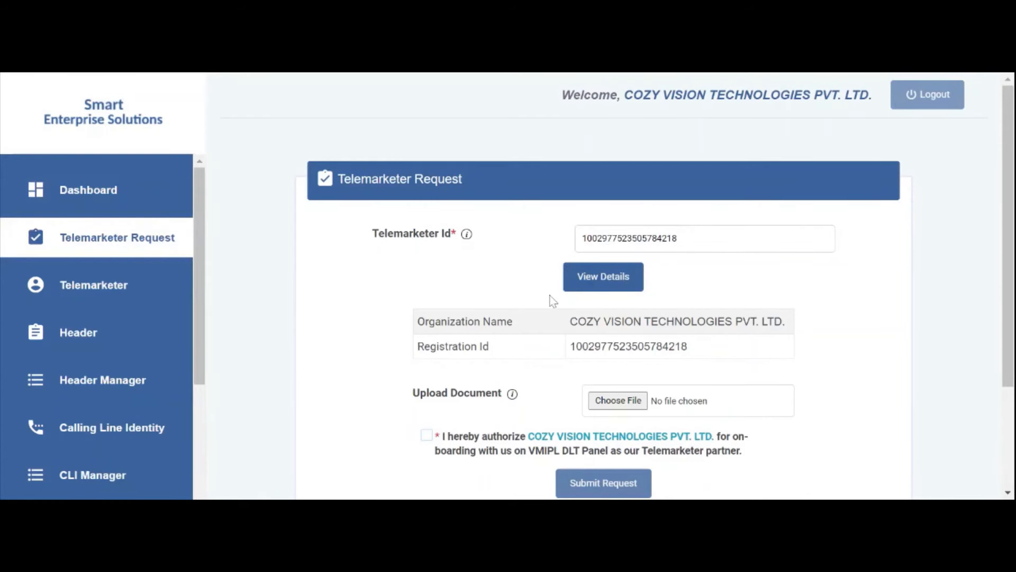
scroll(552, 300, "down", 2)
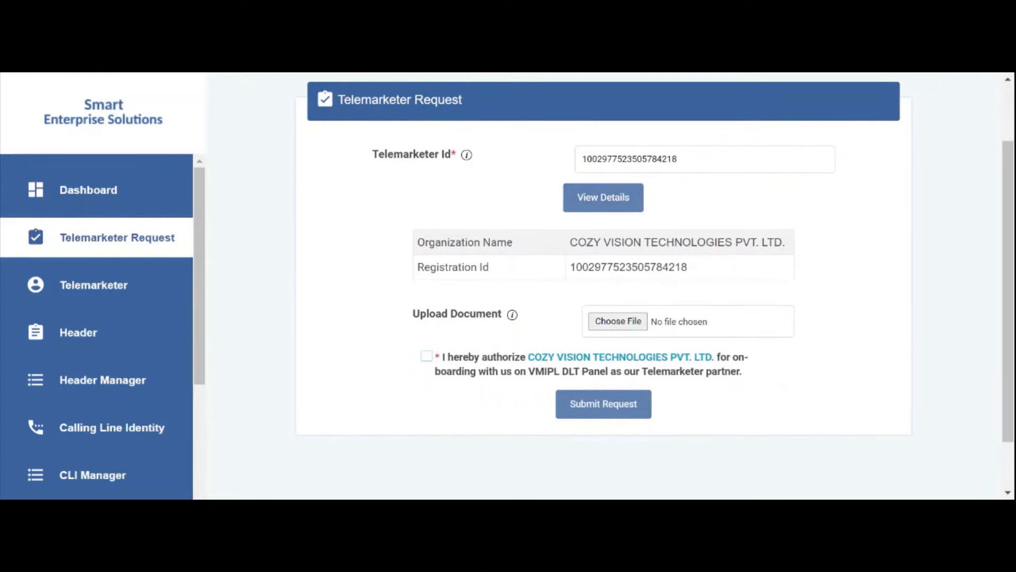
left_click_drag(447, 243, 762, 251)
left_click_drag(445, 268, 700, 263)
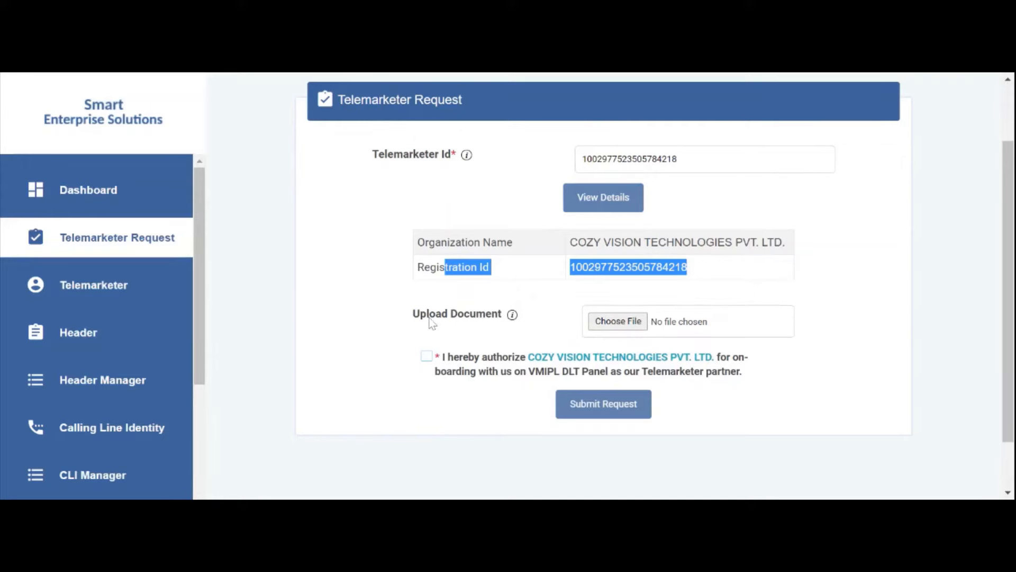
left_click_drag(427, 316, 514, 329)
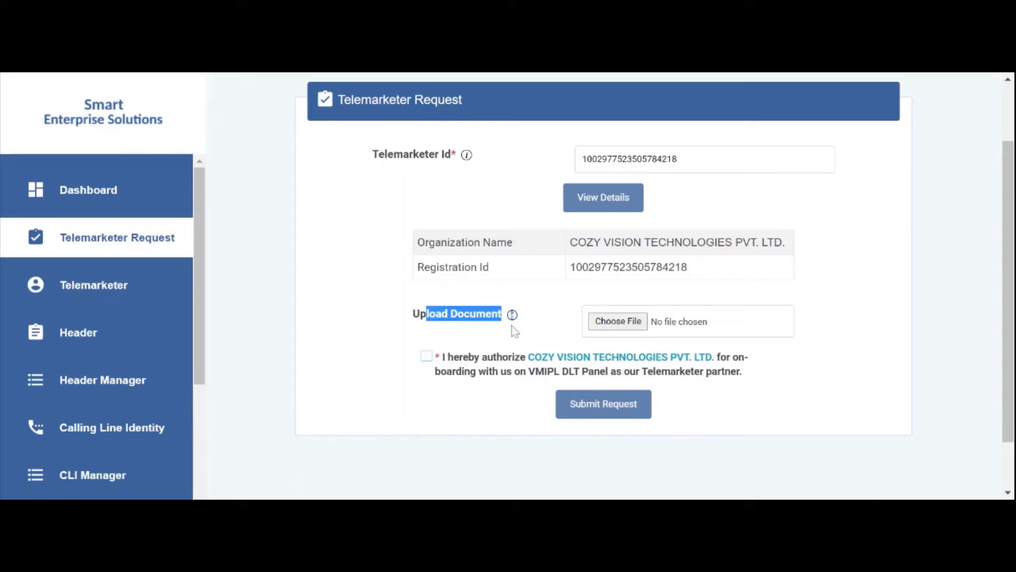
- Authorize onboarding, submit the telemarketer request, and view the telemarketer list
left_click(426, 355)
left_click(619, 407)
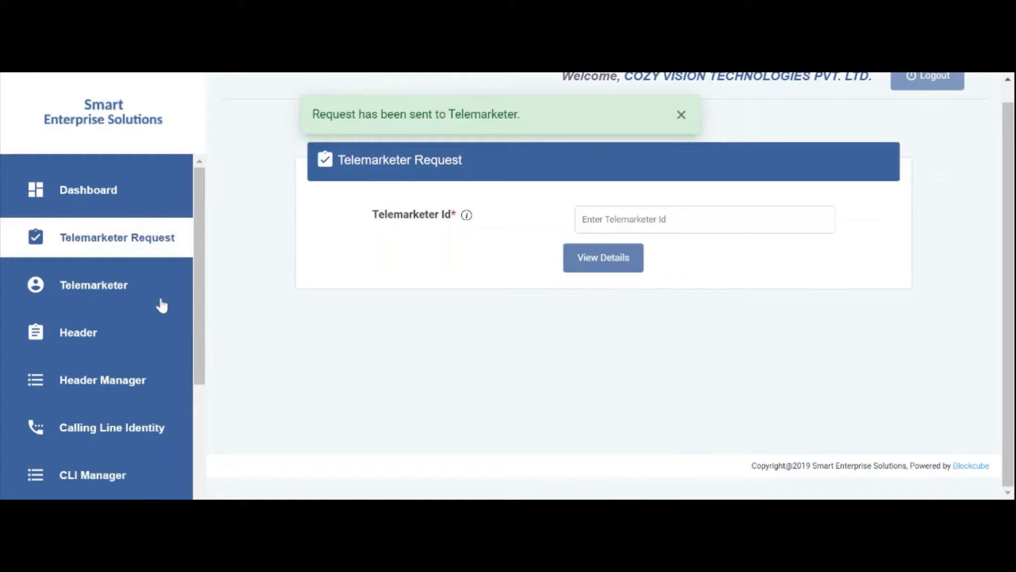
left_click(132, 288)
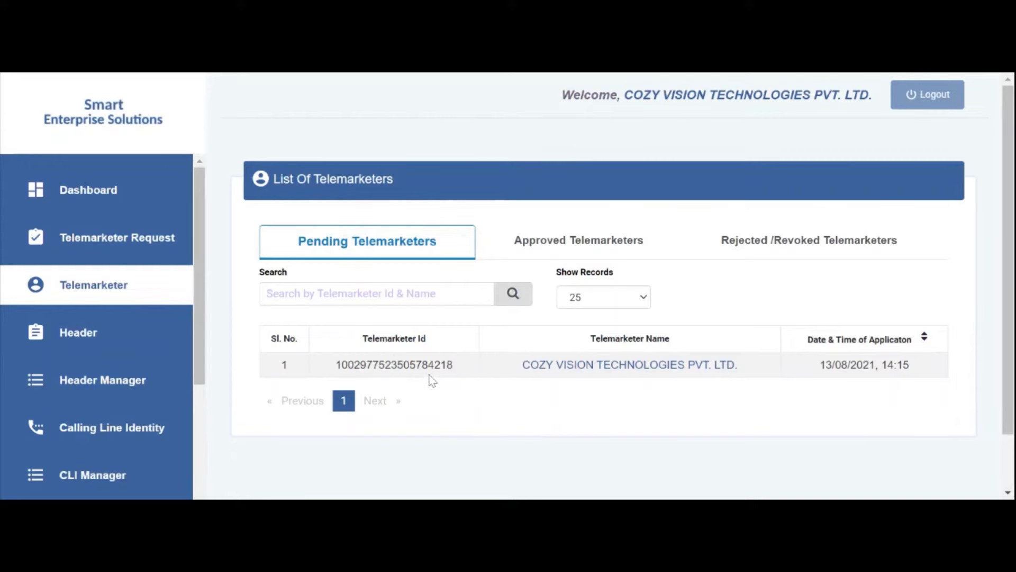
- Review the pending telemarketer's id, then check the Dashboard
scroll(440, 360, "down", 2)
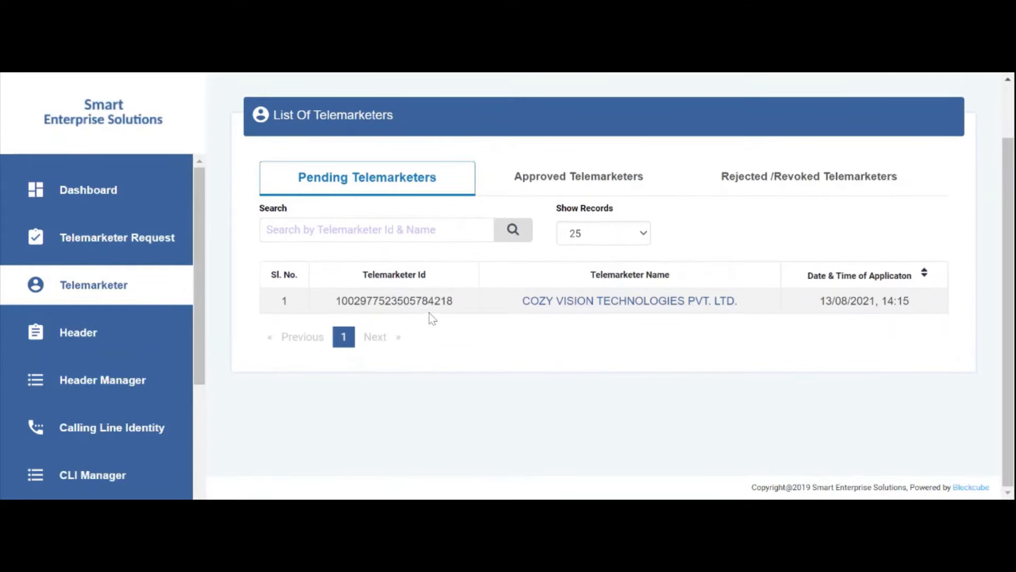
left_click_drag(360, 299, 457, 295)
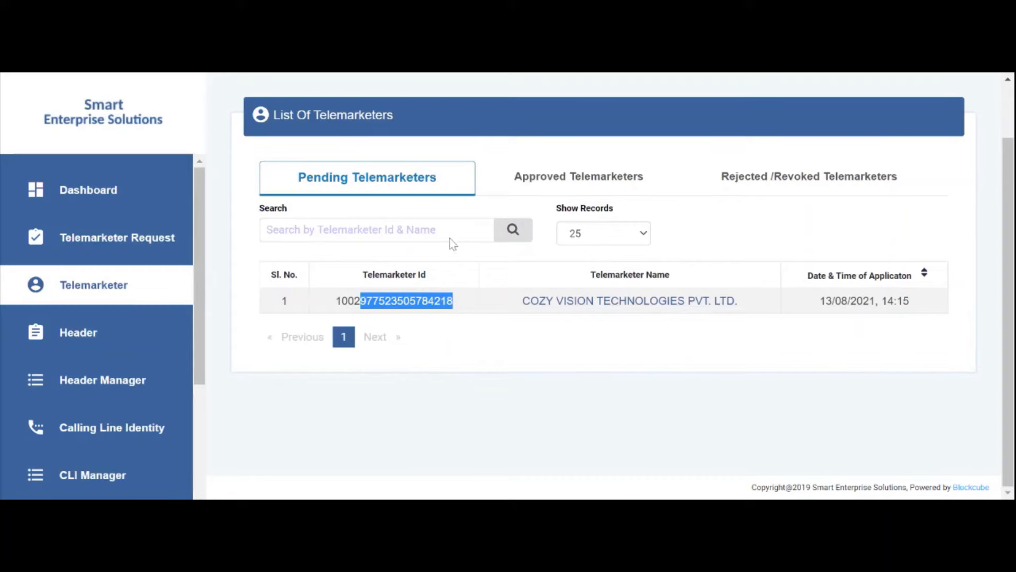
left_click(426, 510)
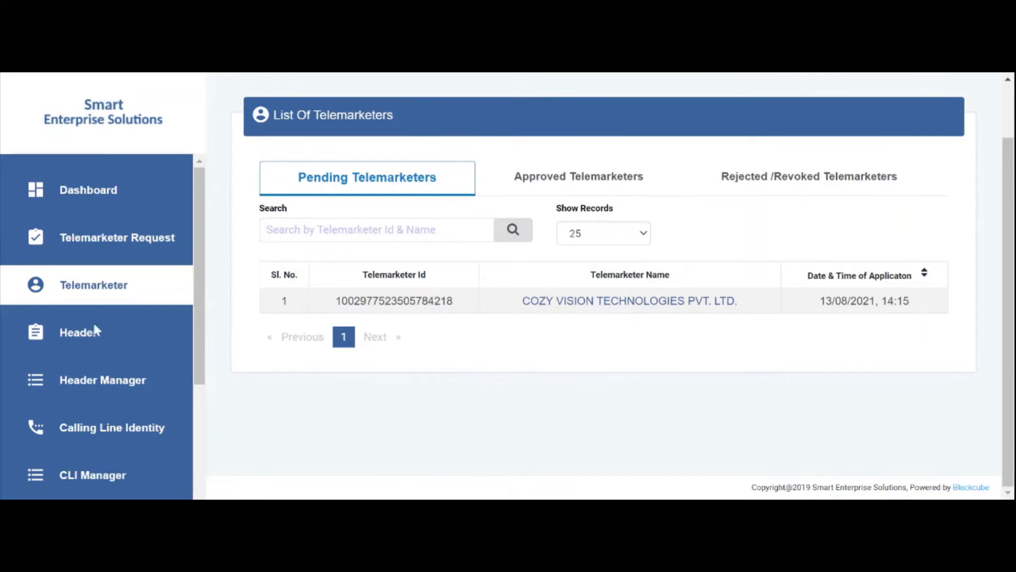
left_click(105, 189)
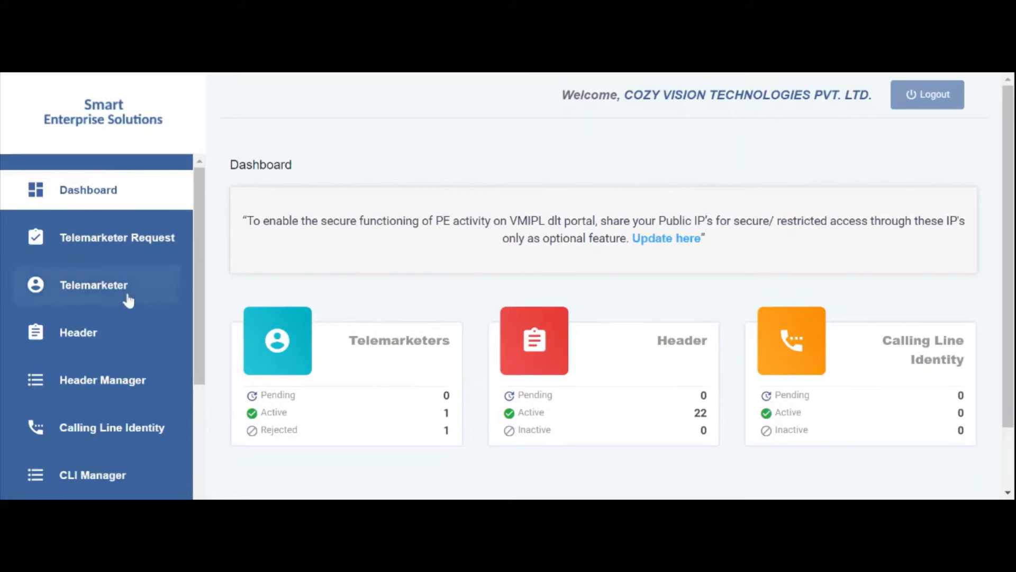
- Confirm Cozy Vision Technologies appears under Approved Telemarketers, then go to Header
left_click(135, 244)
left_click(86, 287)
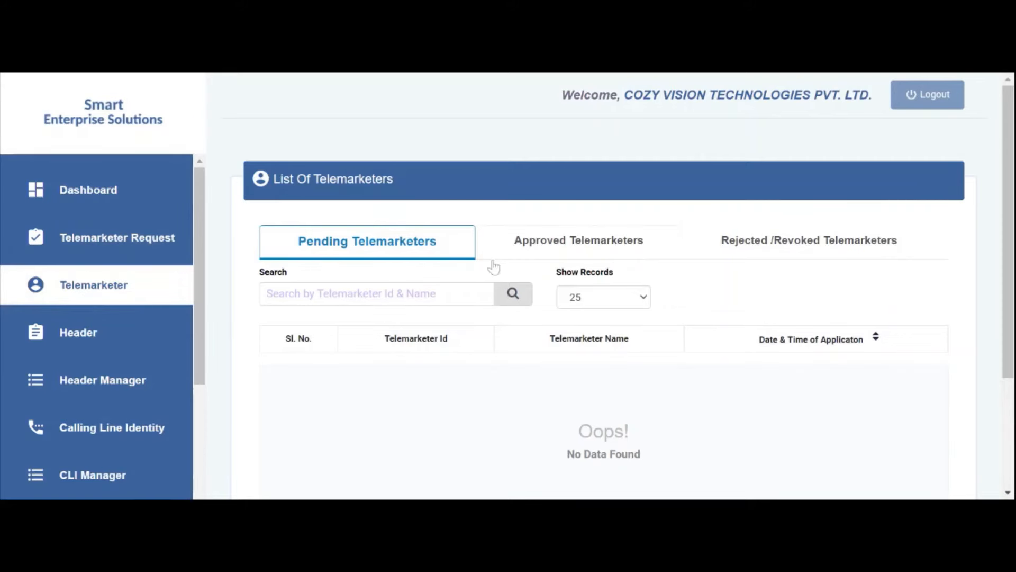
left_click(571, 248)
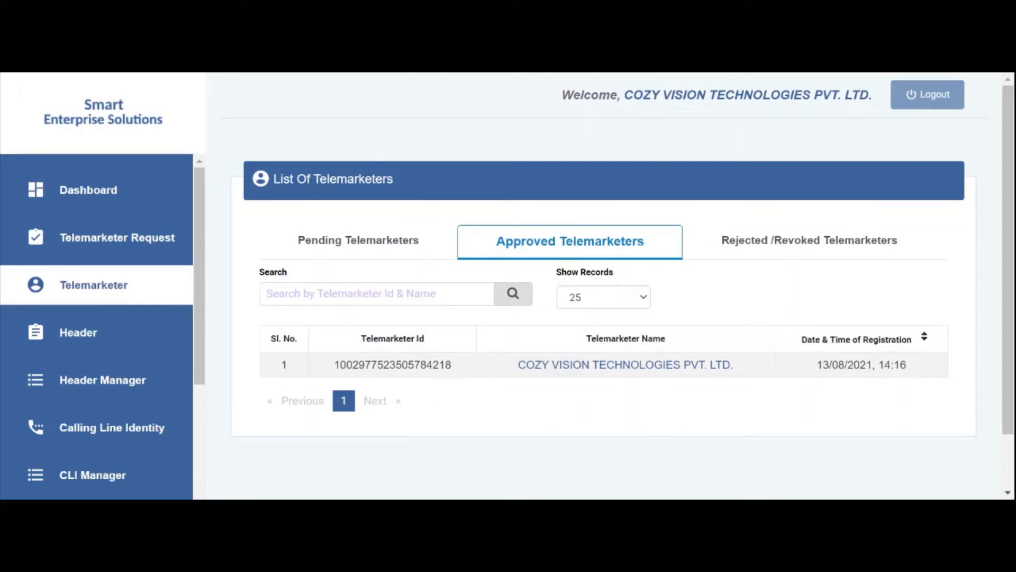
left_click_drag(334, 365, 426, 365)
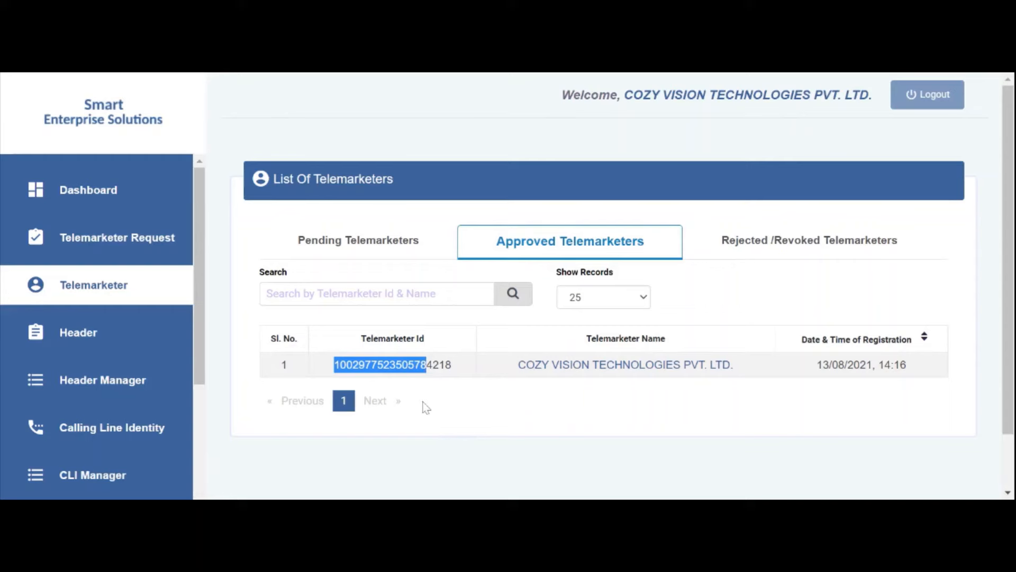
left_click(151, 337)
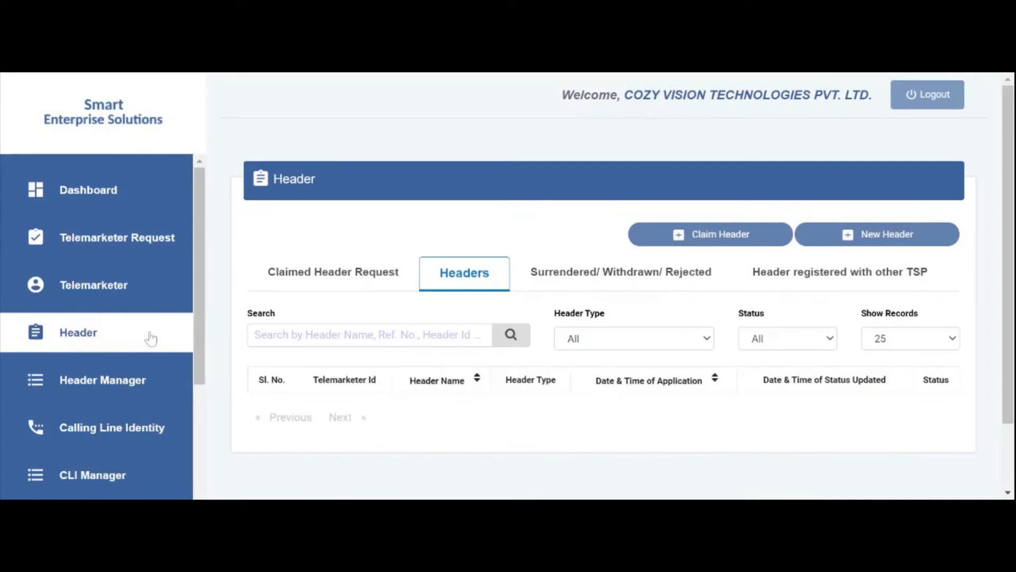
- Start a new header with header type Other and category Others
left_click(876, 249)
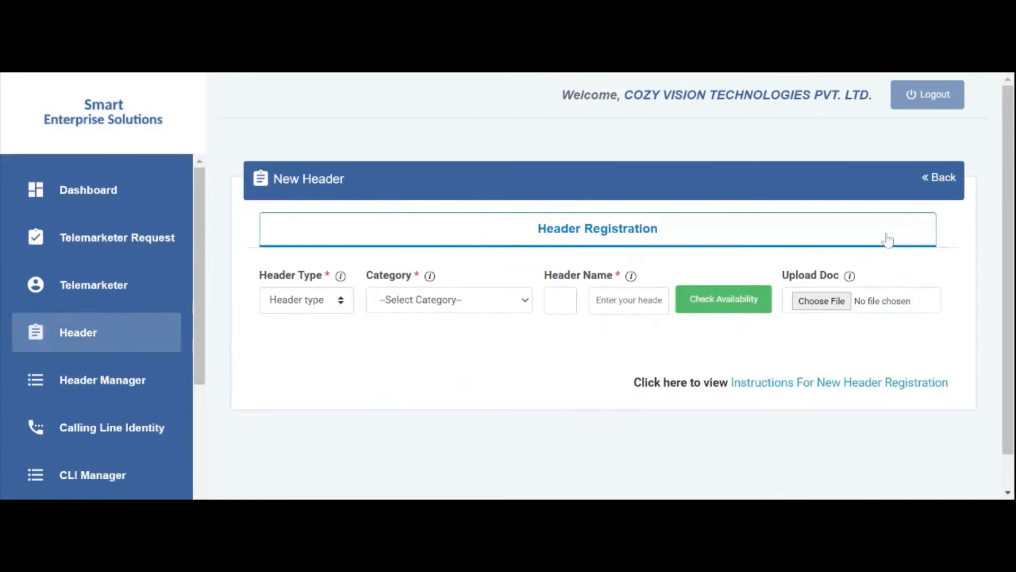
left_click(319, 294)
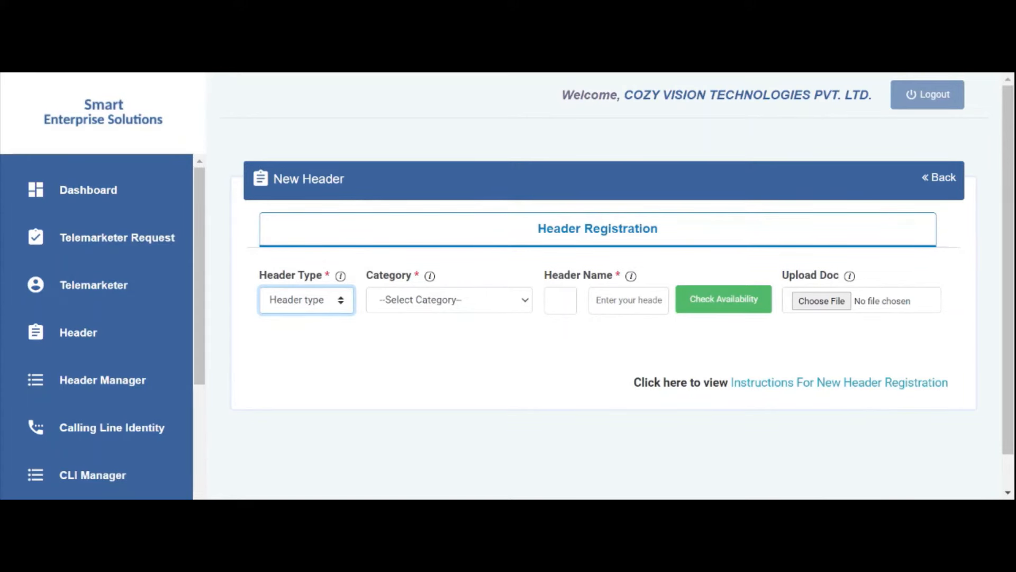
key("Return")
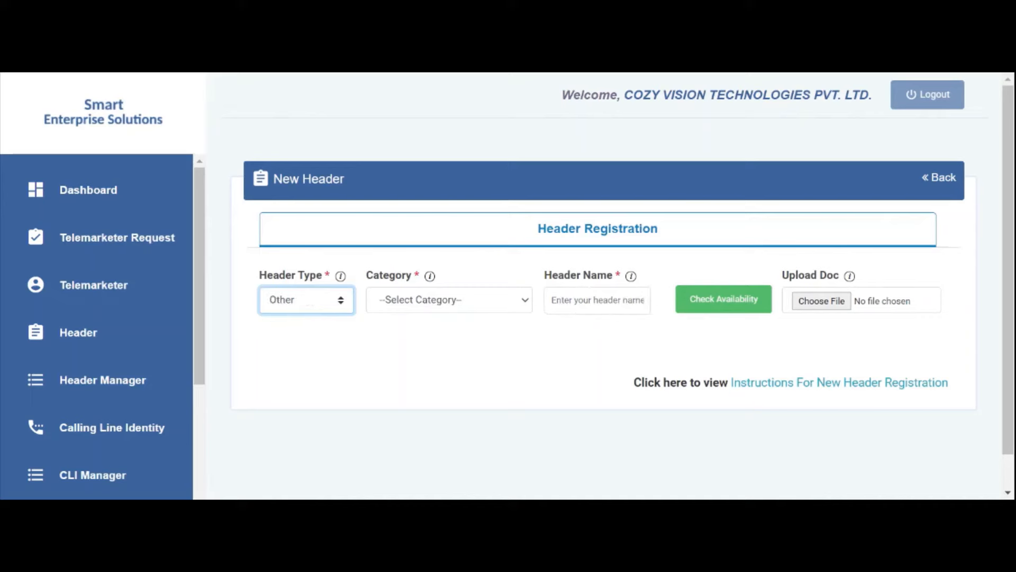
left_click(482, 304)
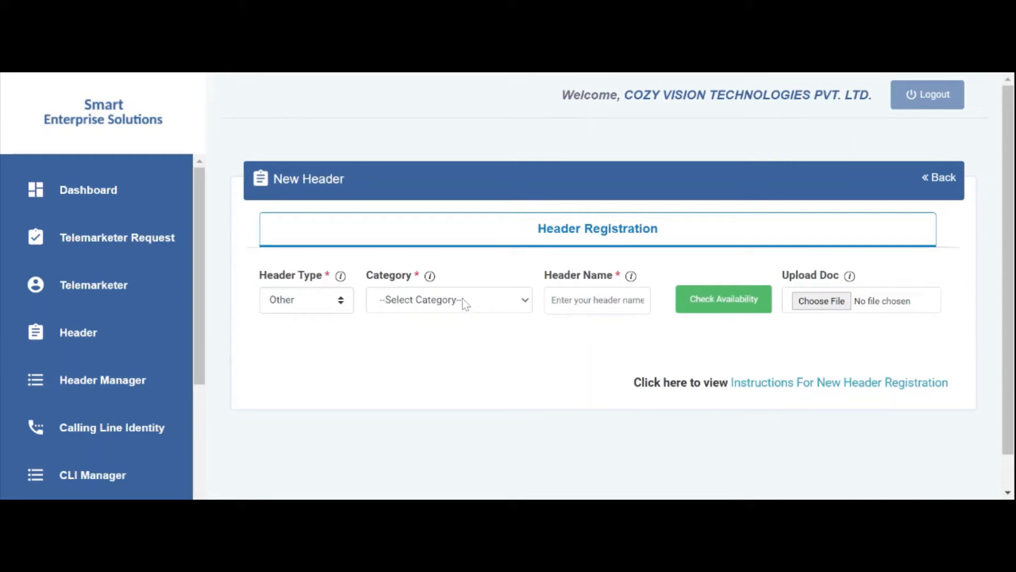
left_click(448, 439)
- Try header name CVTSMS, find it already registered, and trim it to CVSMS
type("CVT")
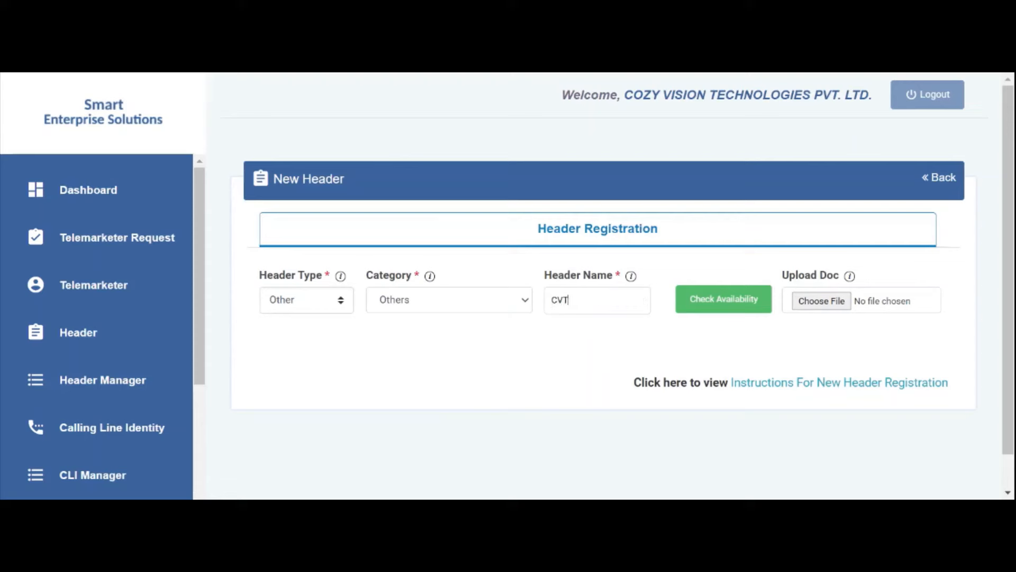
type("SMS")
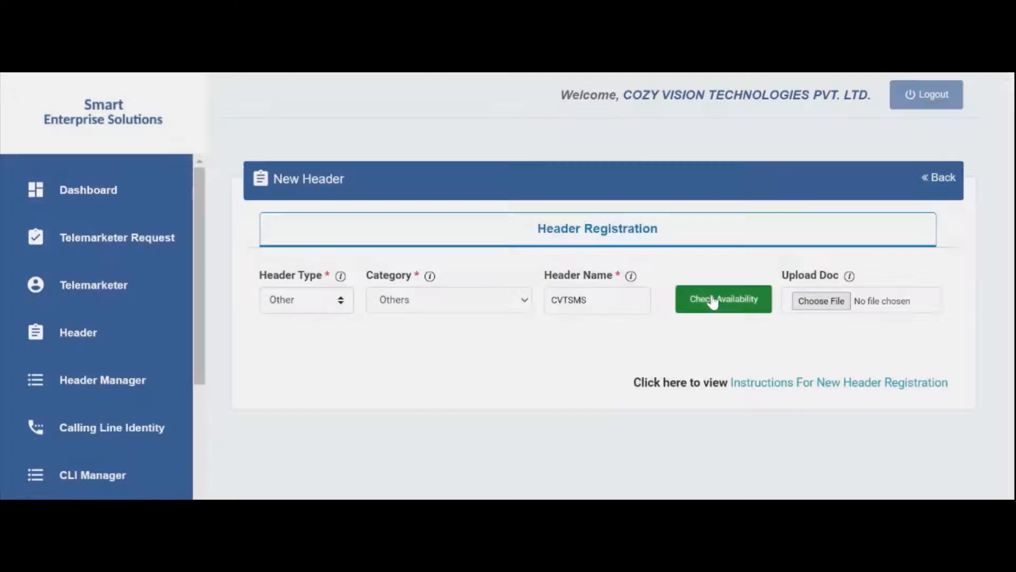
left_click(712, 301)
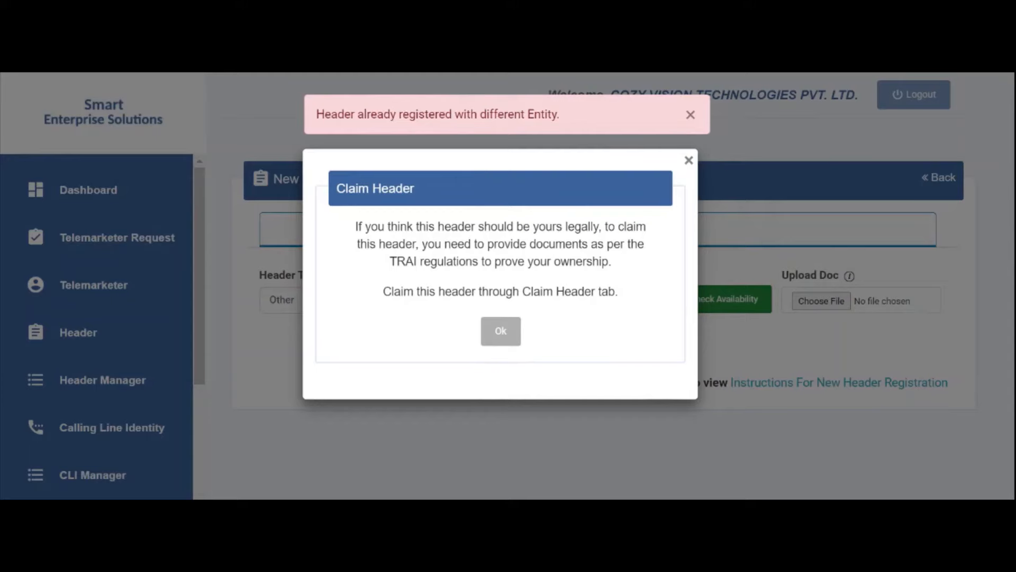
left_click_drag(337, 114, 546, 115)
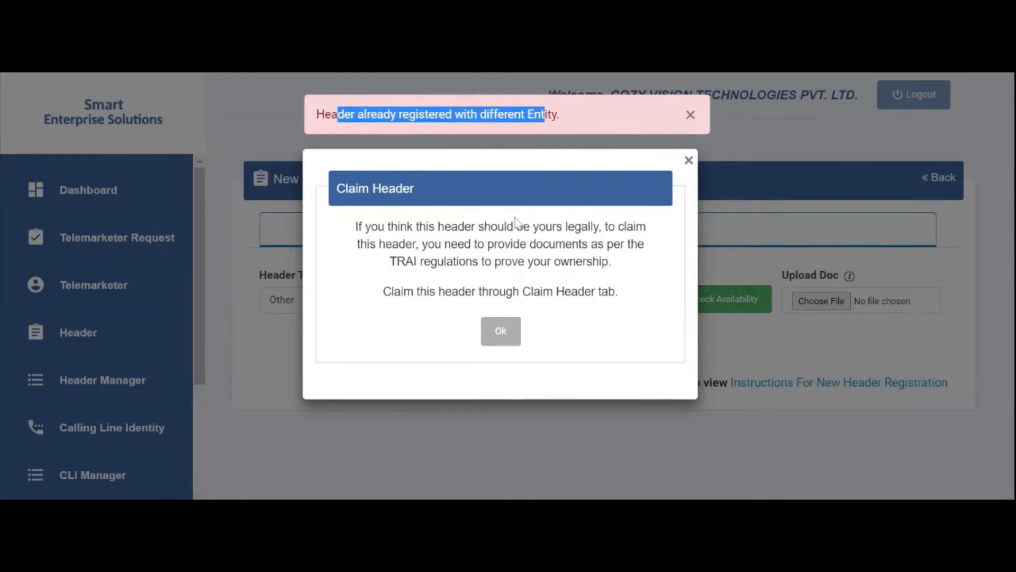
left_click(688, 160)
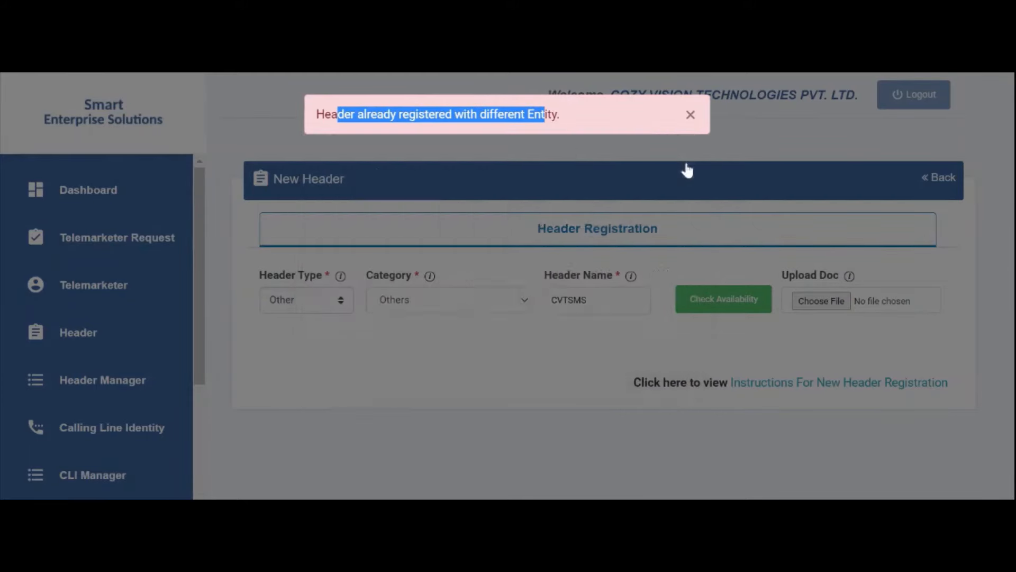
left_click(593, 300)
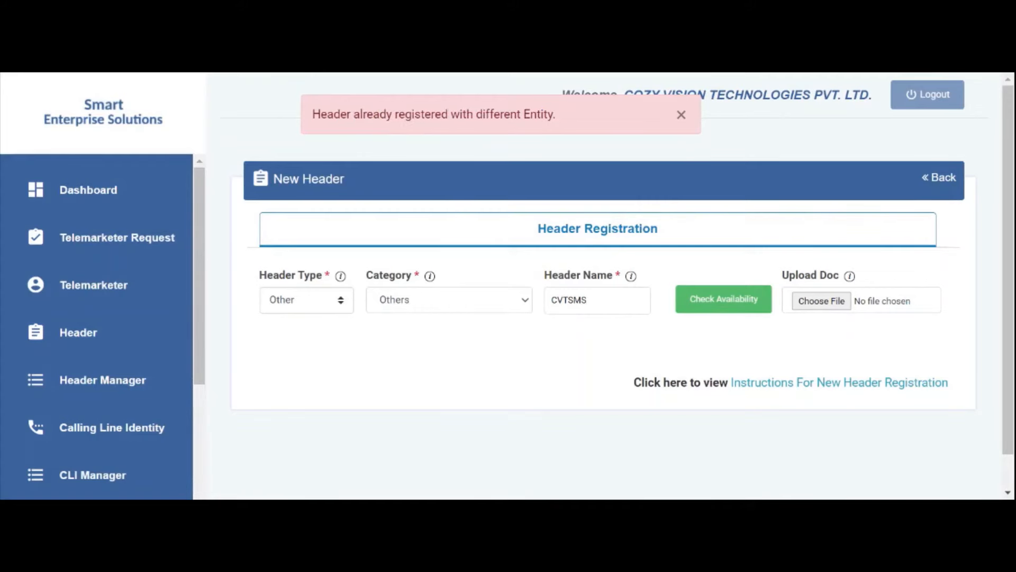
key("Left")
key("Left")
key("Left")
key("BackSpace")
- Check that header name CVSMS is available for request and dismiss the alert
left_click(710, 303)
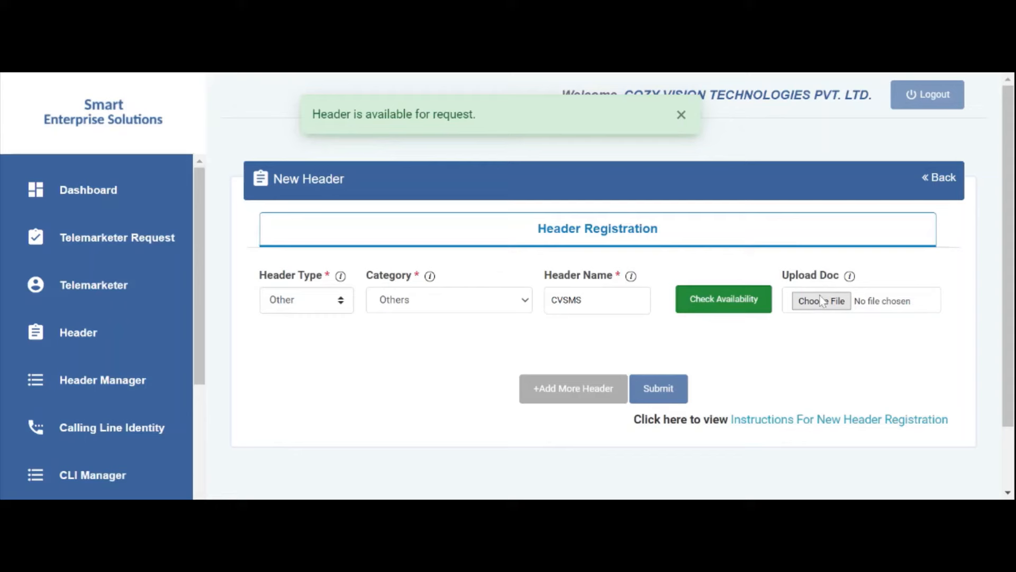
left_click(682, 125)
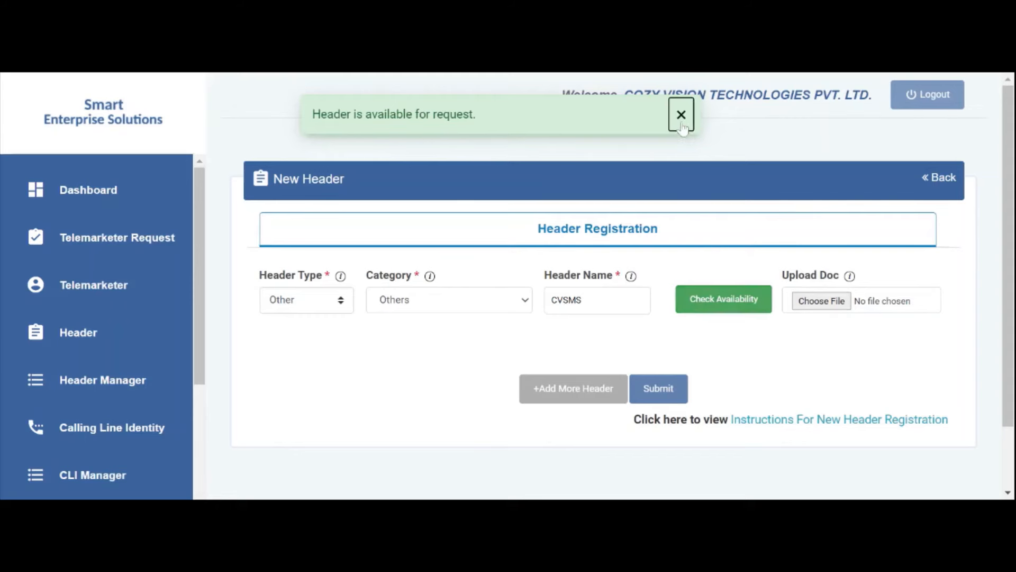
left_click_drag(624, 94, 802, 95)
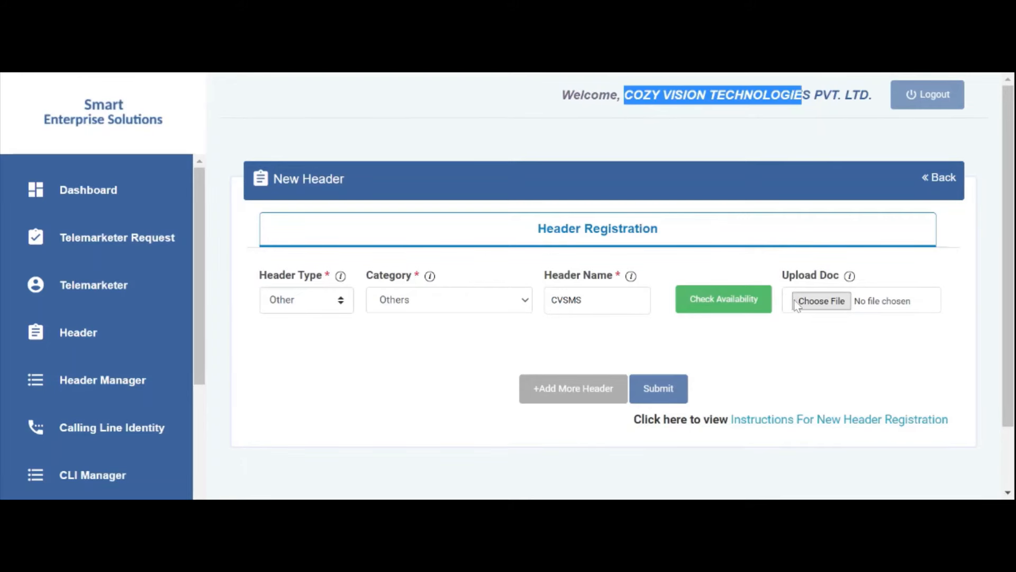
- Submit the CVSMS header with the one-time code and view it Pending in Headers
left_click(664, 386)
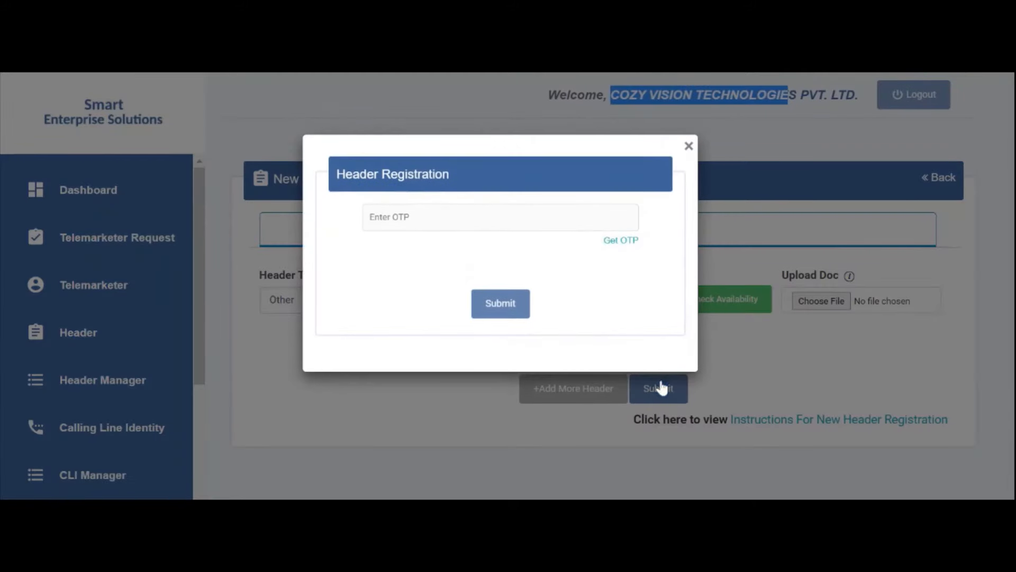
left_click(619, 245)
left_click(619, 244)
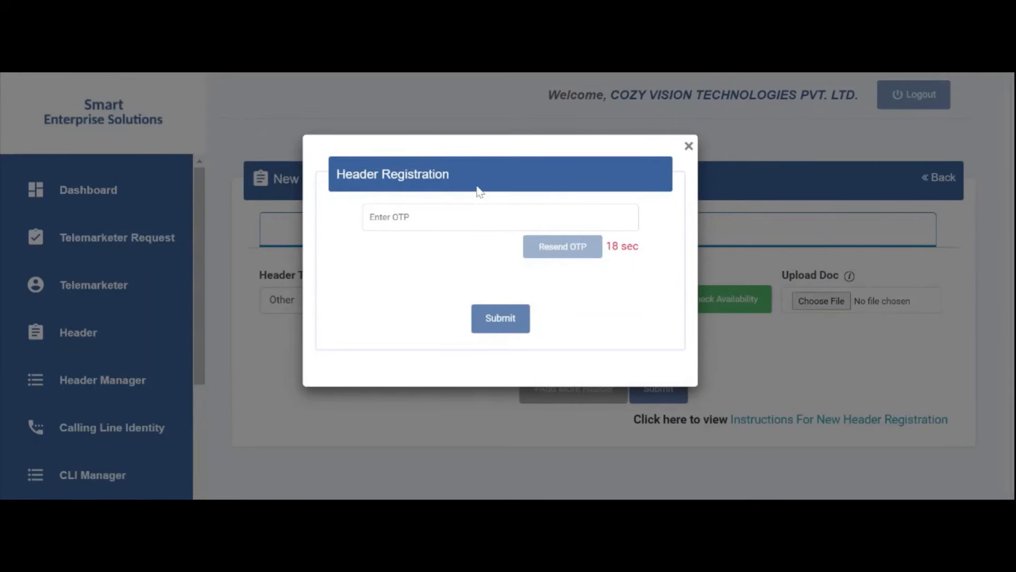
left_click(482, 207)
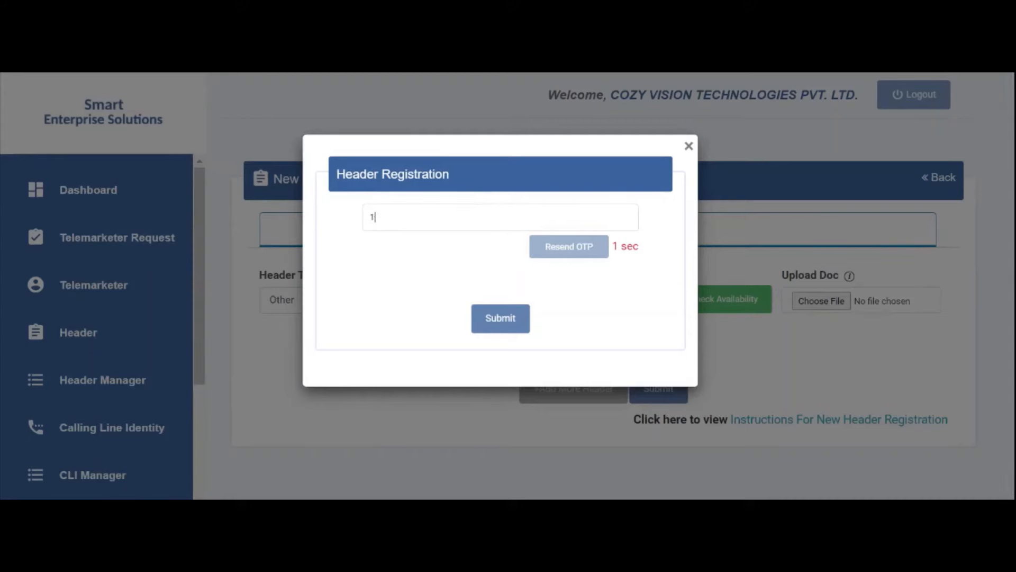
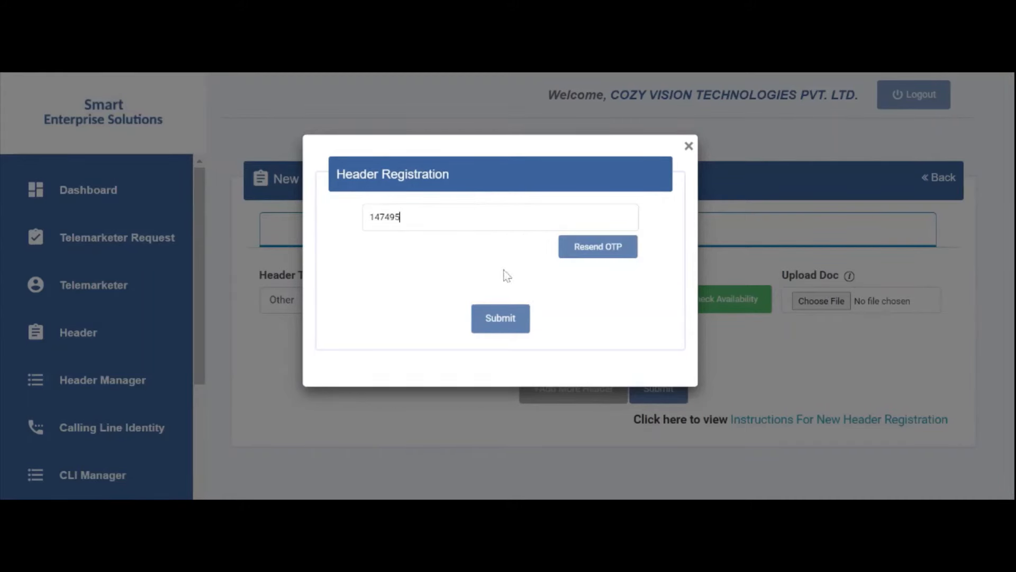
left_click(499, 319)
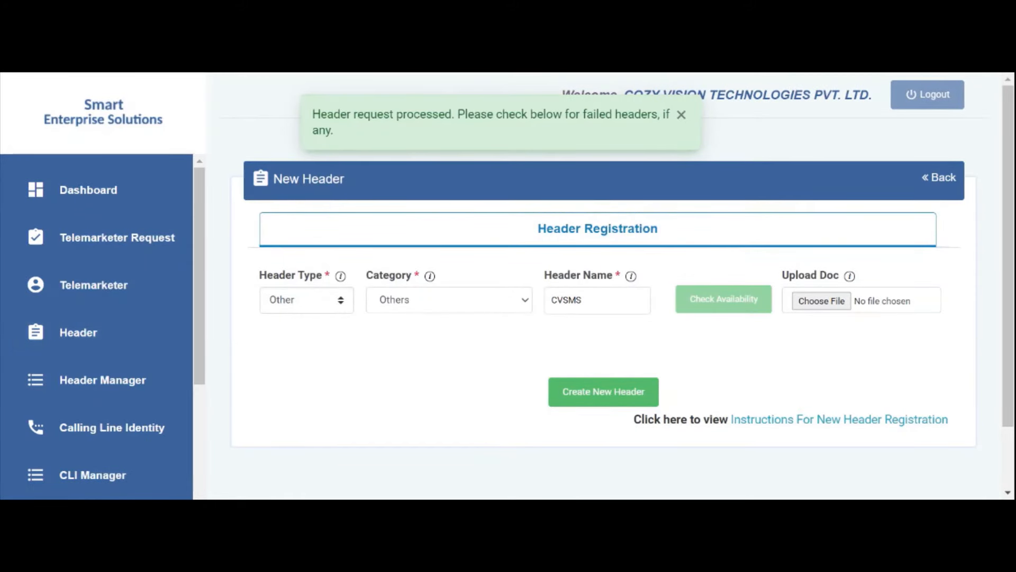
left_click_drag(363, 115, 613, 114)
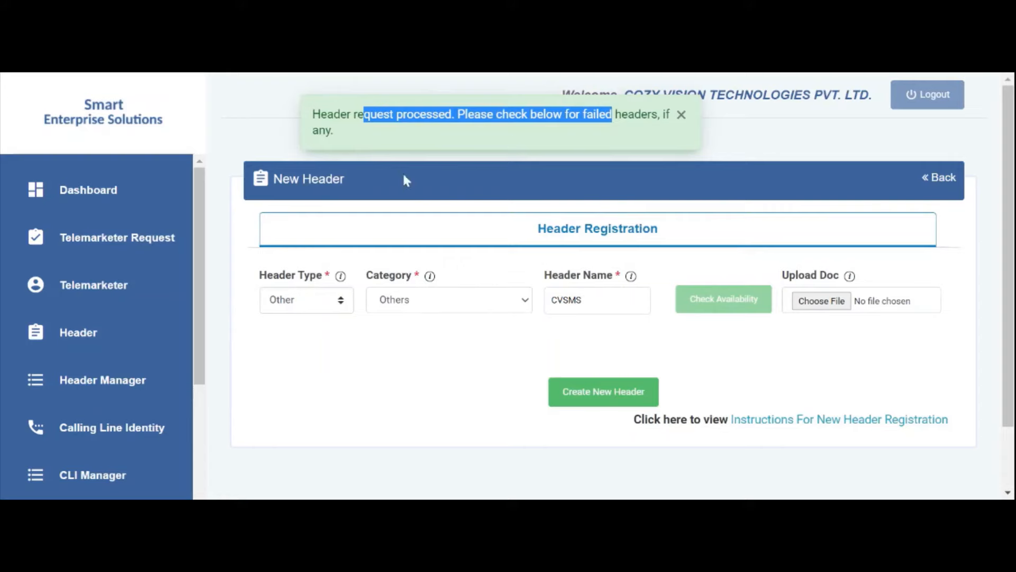
left_click(112, 325)
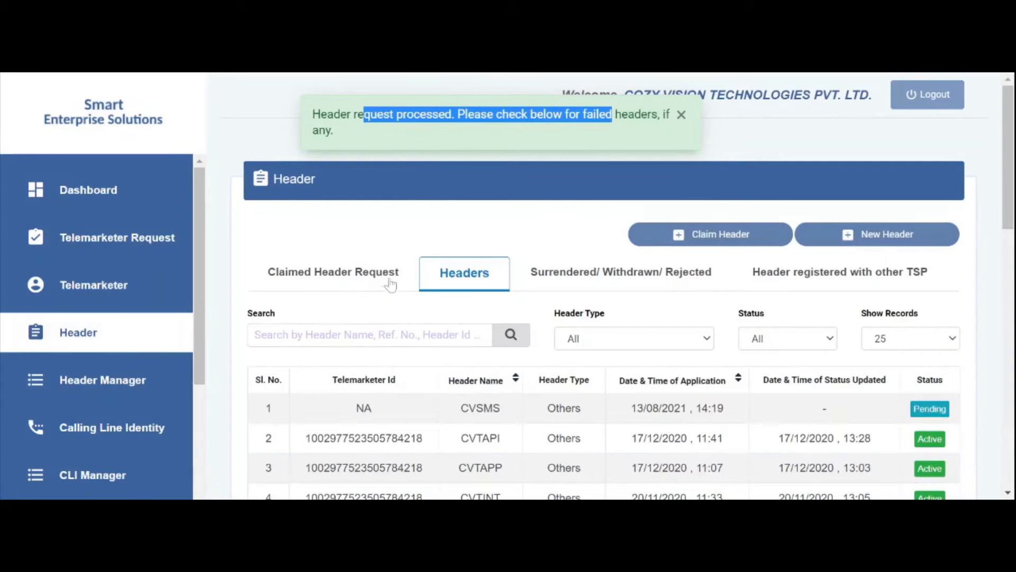
- Highlight the new CVSMS header's details in the headers list
left_click_drag(468, 407, 699, 401)
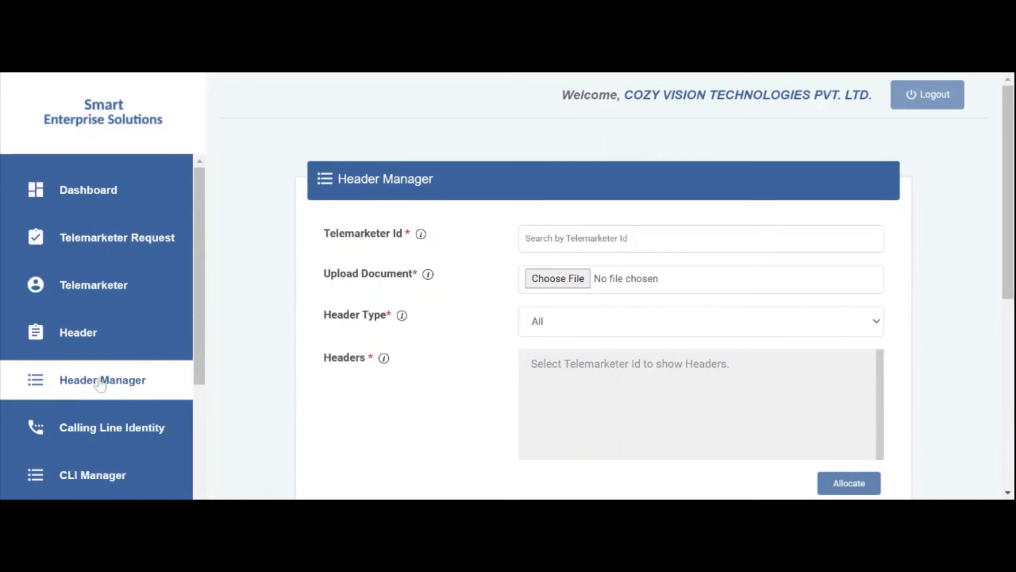
- Allocate header CVDEMO to the pasted Telemarketer Id with GST_tech_UP.pdf attached
mouse_move(433, 272)
key("ctrl+v")
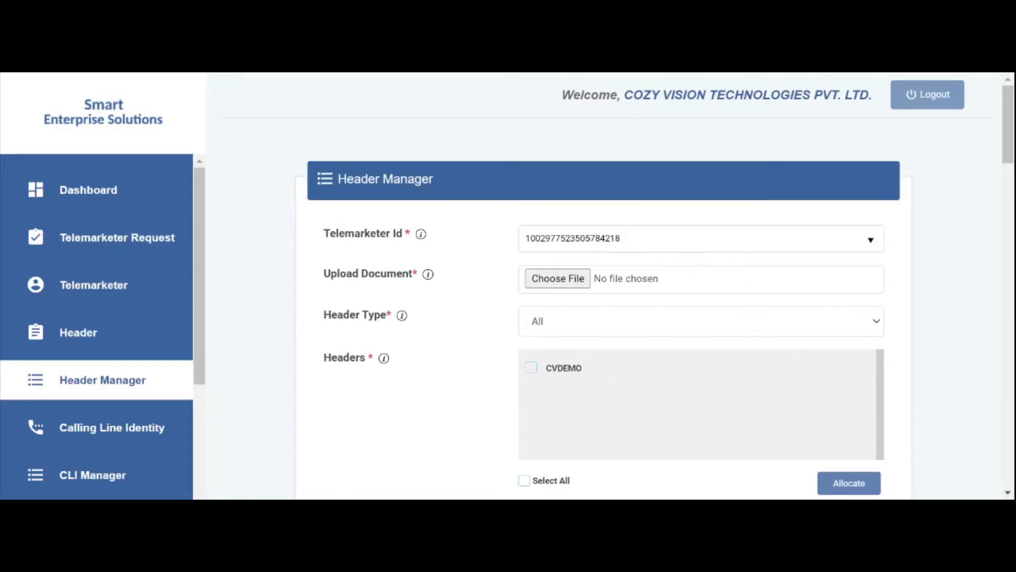
scroll(672, 274, "down", 2)
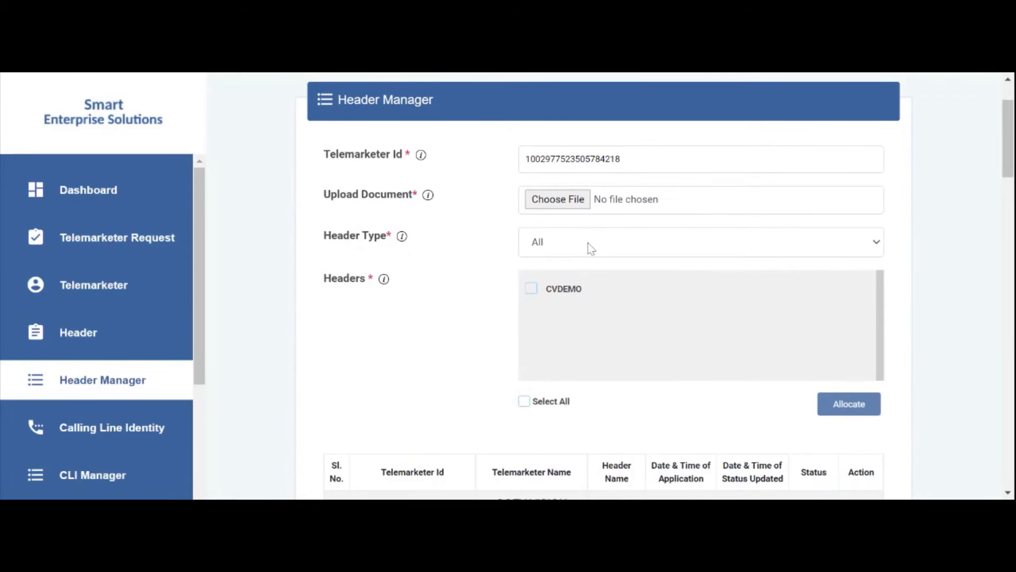
left_click(531, 289)
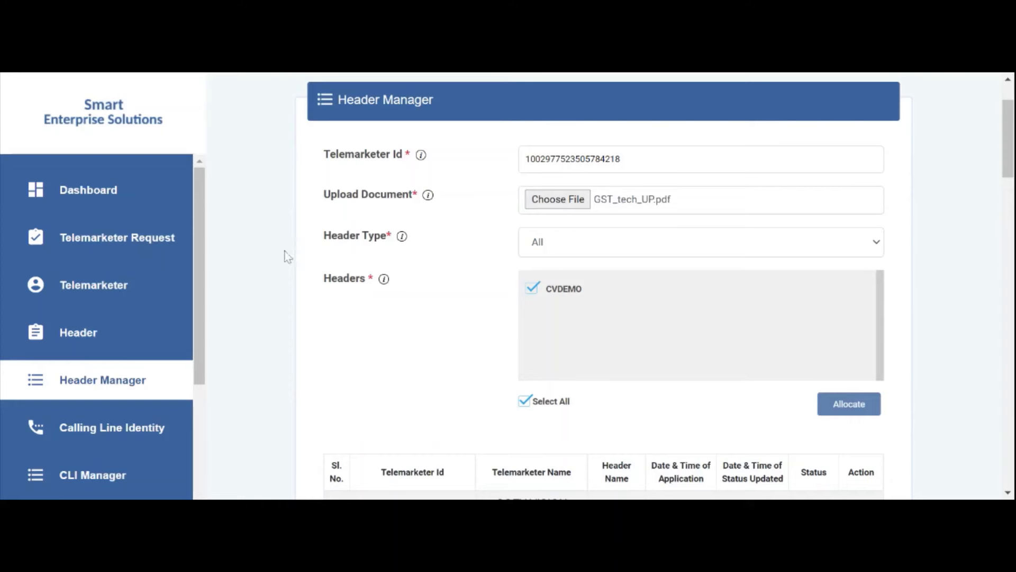
scroll(354, 296, "down", 3)
scroll(356, 286, "up", 3)
left_click(857, 402)
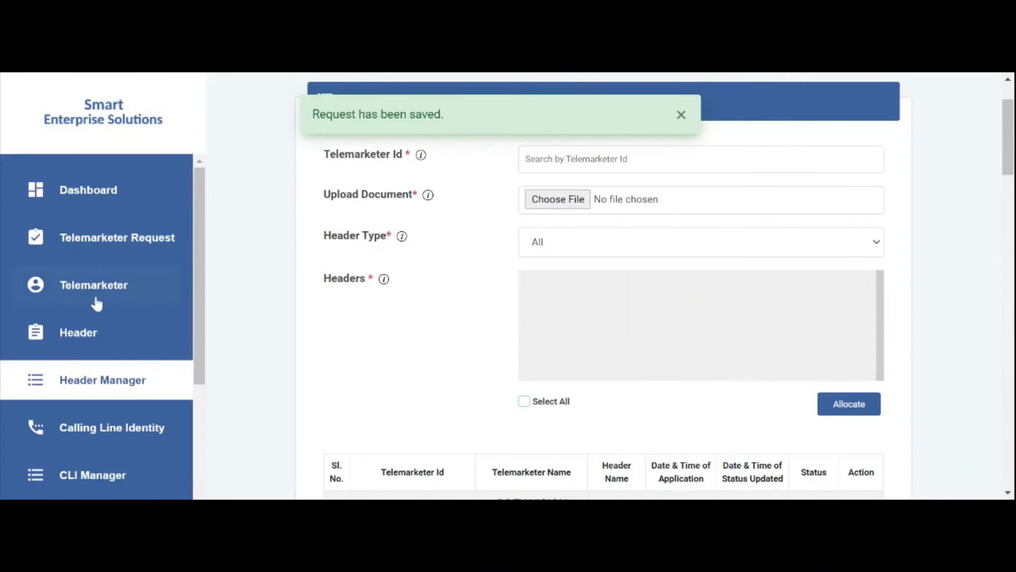
scroll(95, 301, "down", 4)
- Reload Header Manager and check the CVDEMO allocation's status in the table
scroll(401, 308, "down", 5)
left_click_drag(509, 281, 767, 291)
scroll(823, 304, "up", 3)
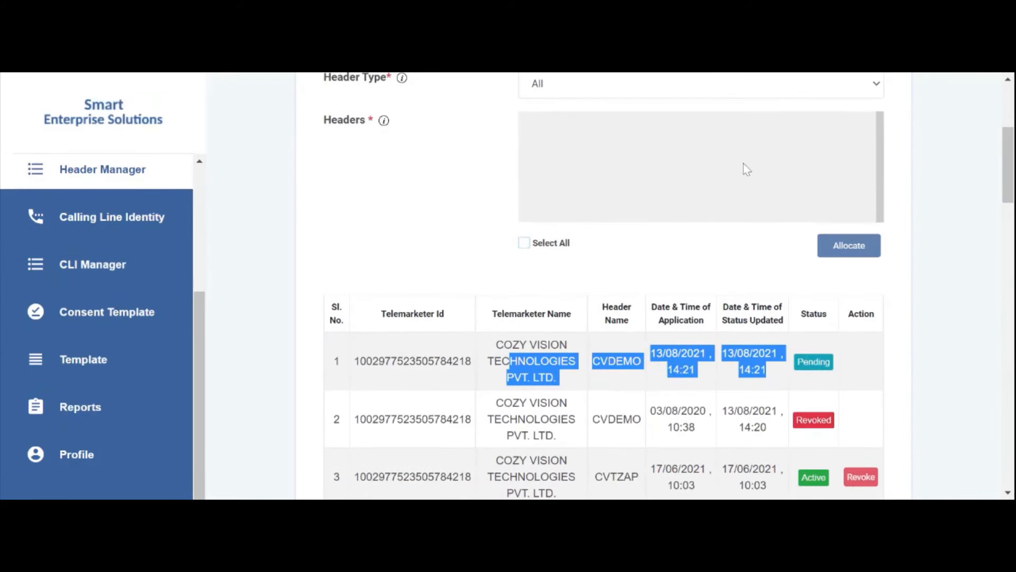
key("alt+Tab")
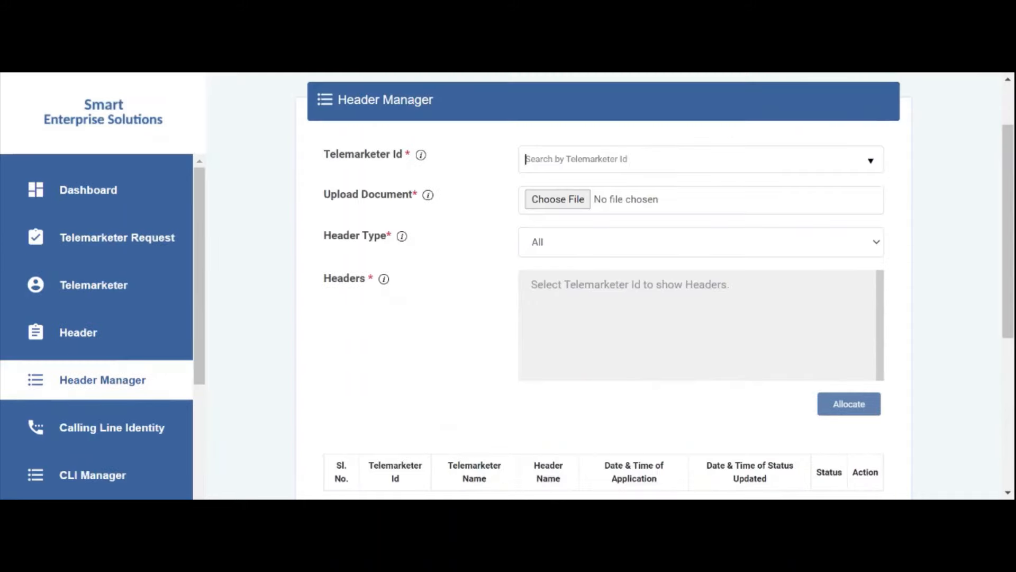
scroll(508, 248, "down", 3)
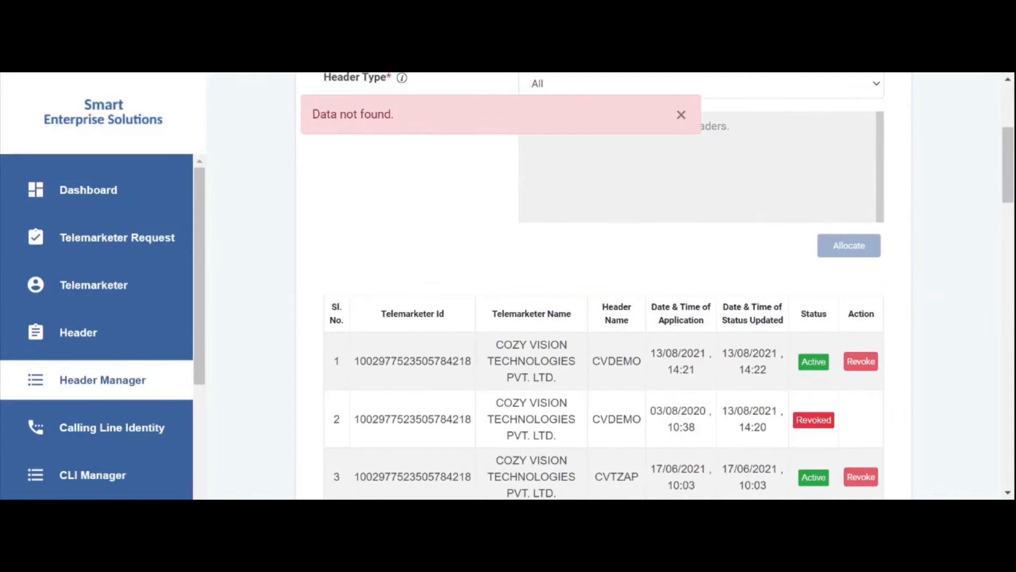
left_click_drag(568, 349, 773, 364)
scroll(801, 380, "up", 1)
left_click(349, 321)
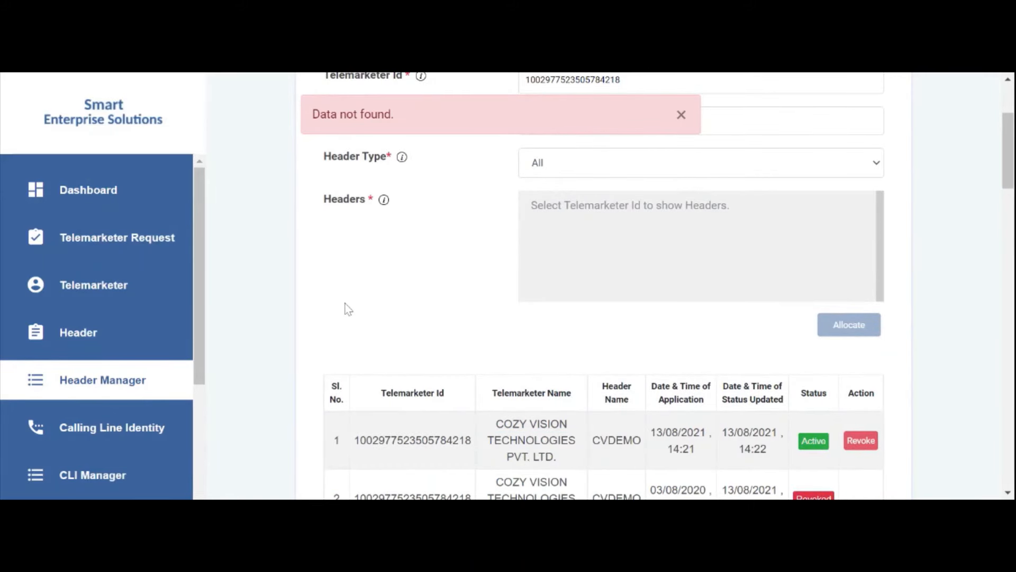
scroll(239, 347, "down", 3)
scroll(132, 335, "down", 4)
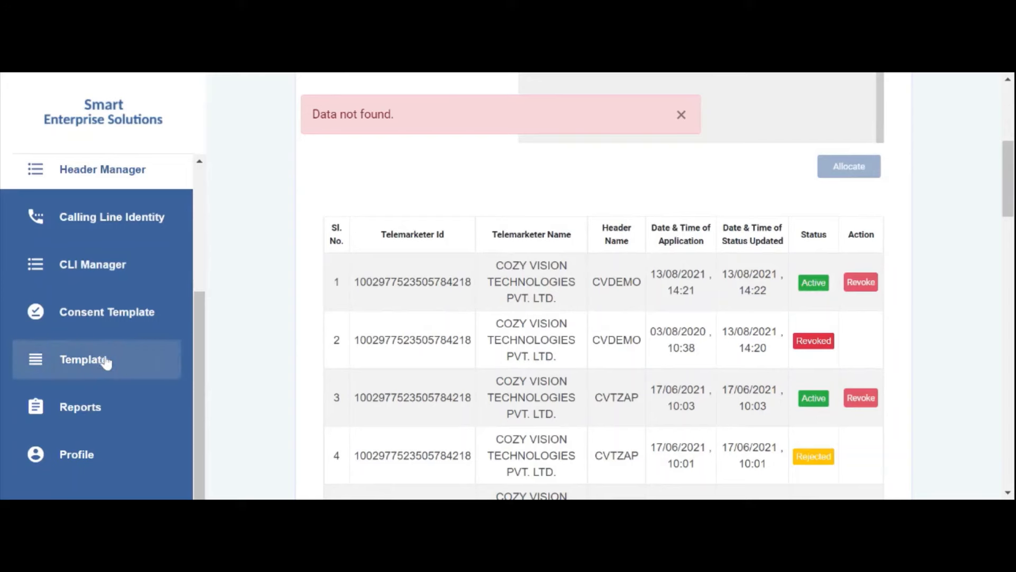
left_click(106, 361)
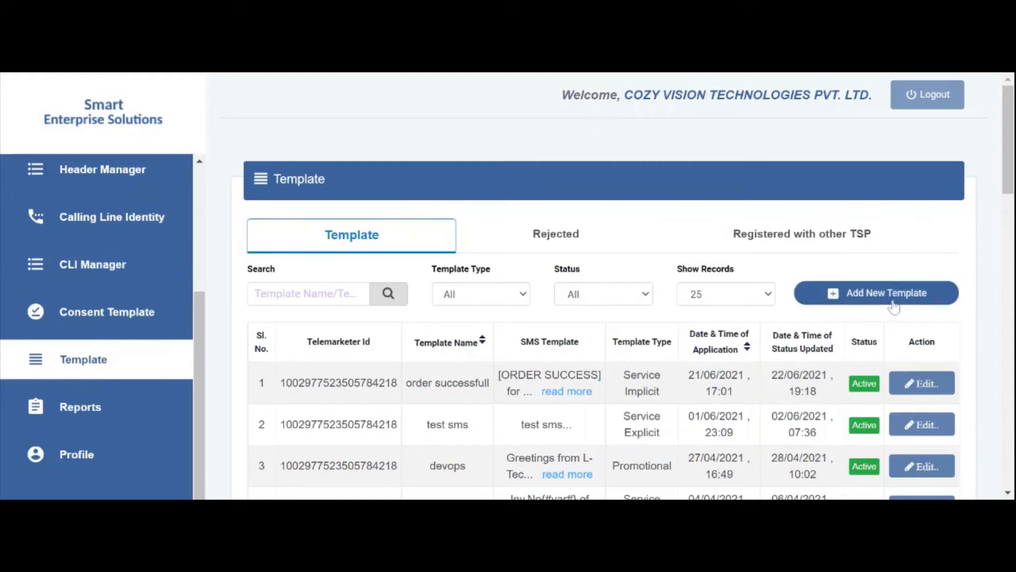
- Begin a new template named 'test' with SMS communication type and choose its template type
left_click(894, 294)
scroll(699, 282, "down", 2)
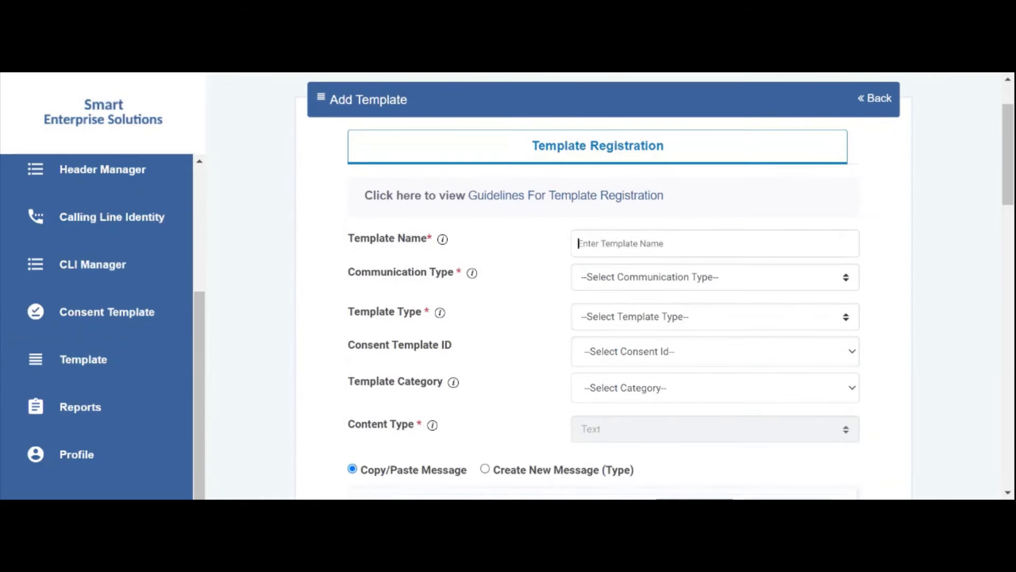
type("test")
left_click(687, 277)
left_click(635, 303)
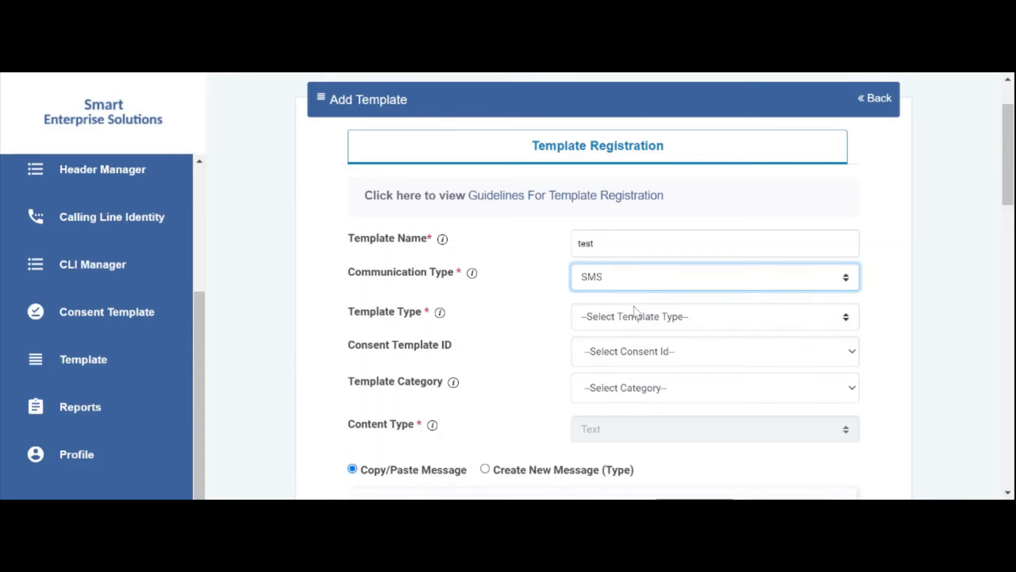
scroll(635, 313, "down", 3)
left_click(656, 240)
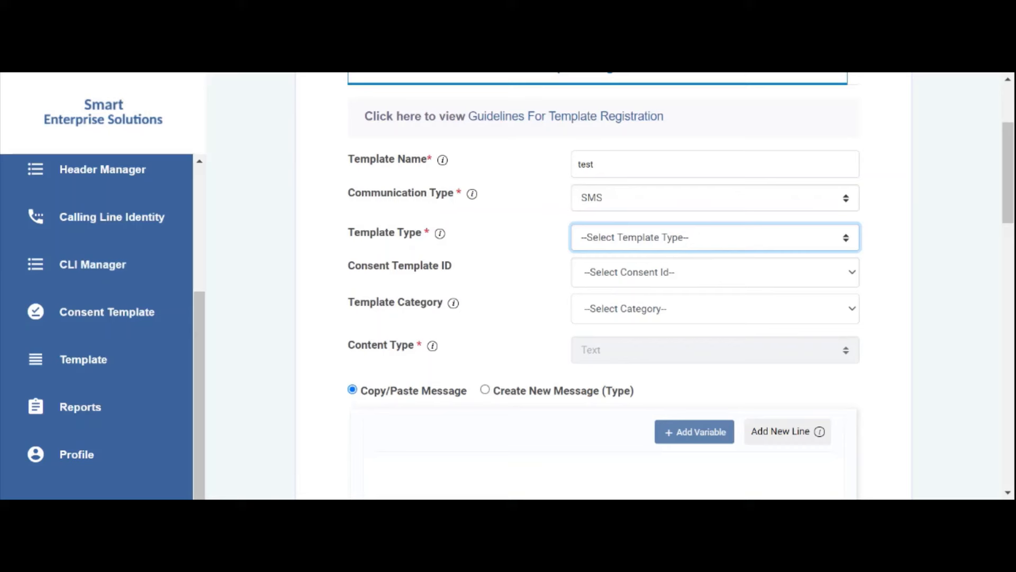
- Set the template type to Service Implicit, content type Text and category Others
left_click(624, 291)
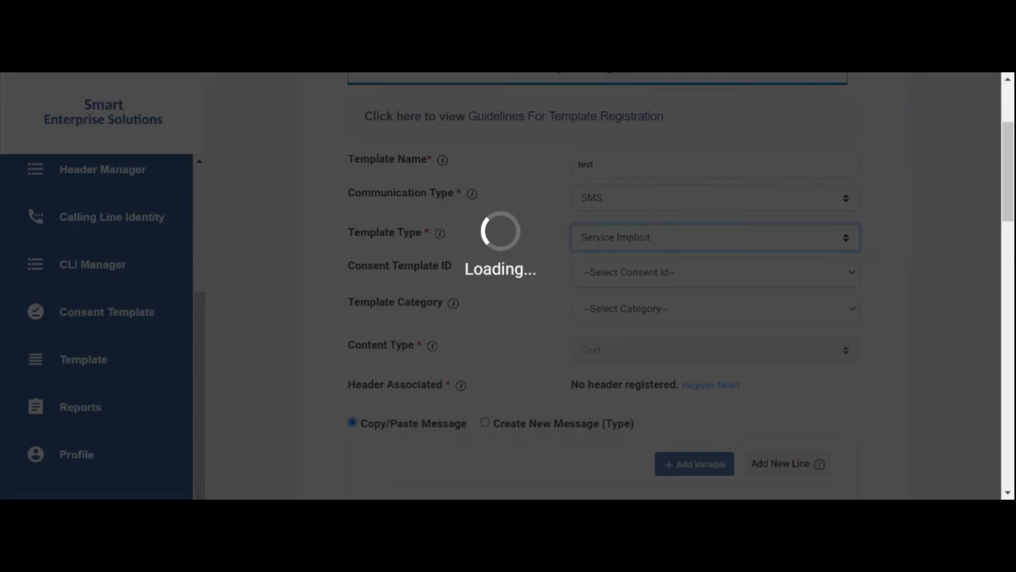
scroll(532, 311, "down", 3)
scroll(551, 299, "up", 1)
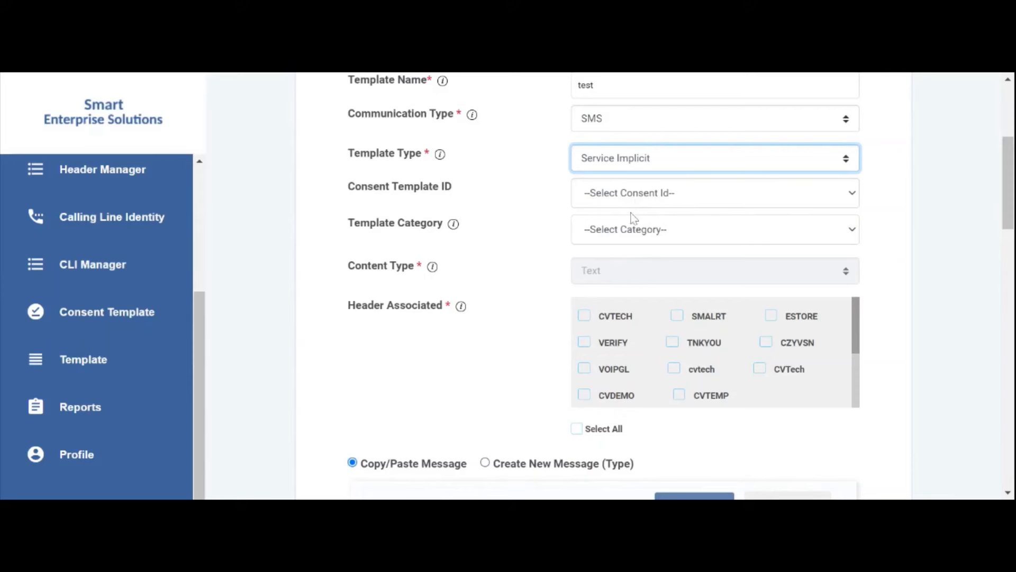
left_click(636, 197)
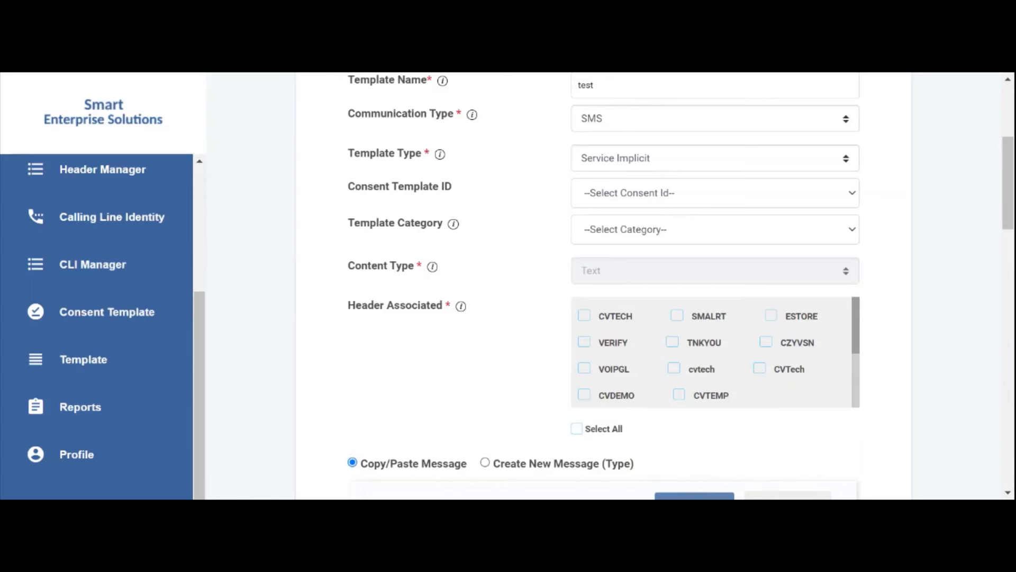
left_click(656, 250)
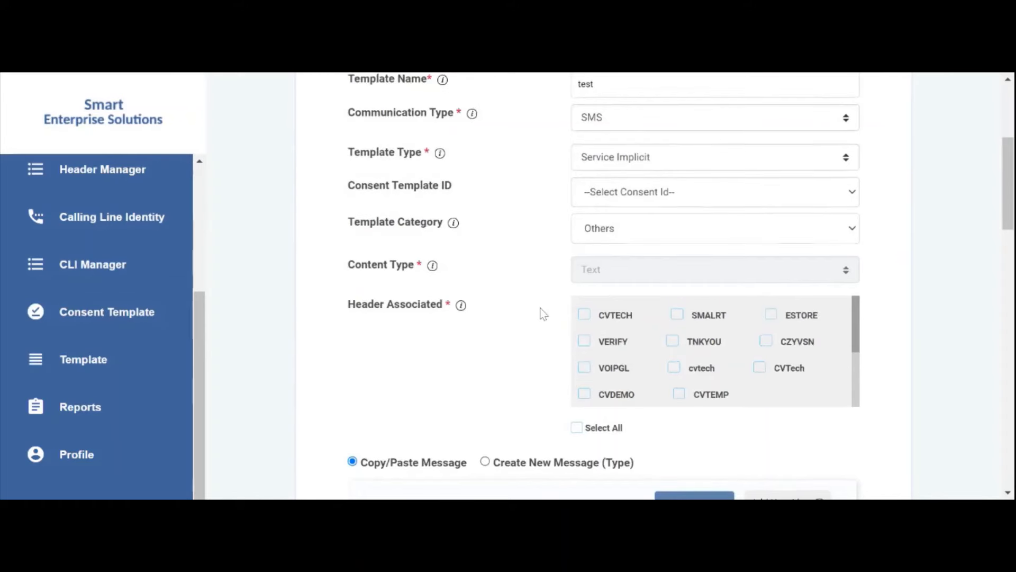
- Tick CVTECH as the associated header and place the cursor in the empty message editor
scroll(561, 291, "down", 2)
scroll(679, 246, "down", 3)
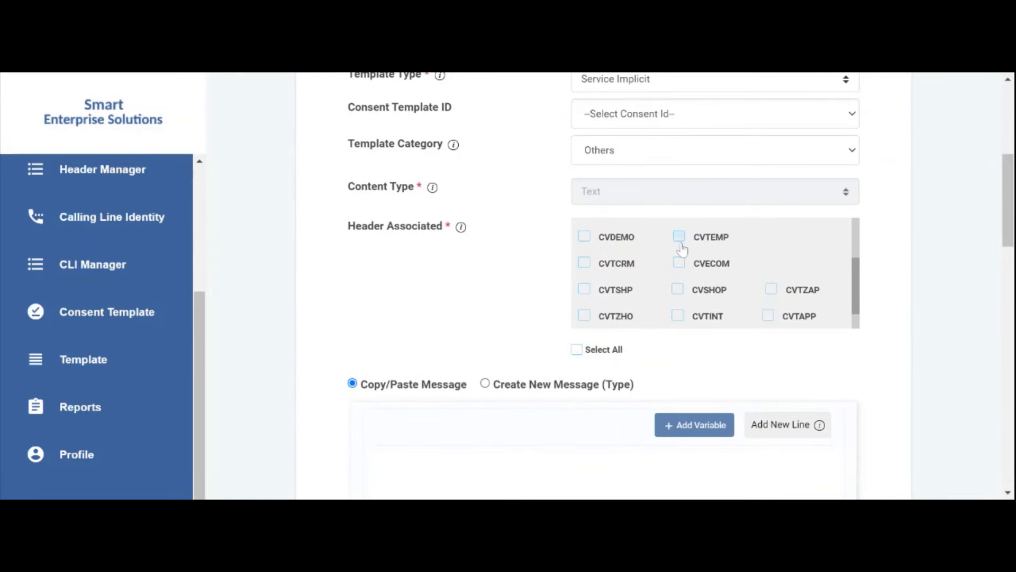
scroll(679, 265, "down", 1)
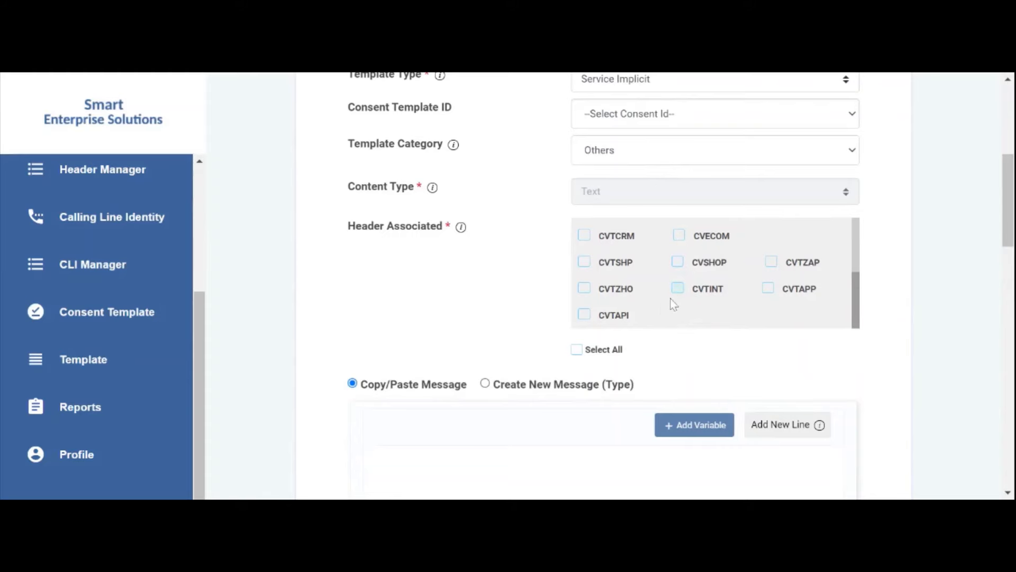
scroll(669, 302, "up", 1)
scroll(668, 294, "up", 3)
scroll(667, 289, "up", 2)
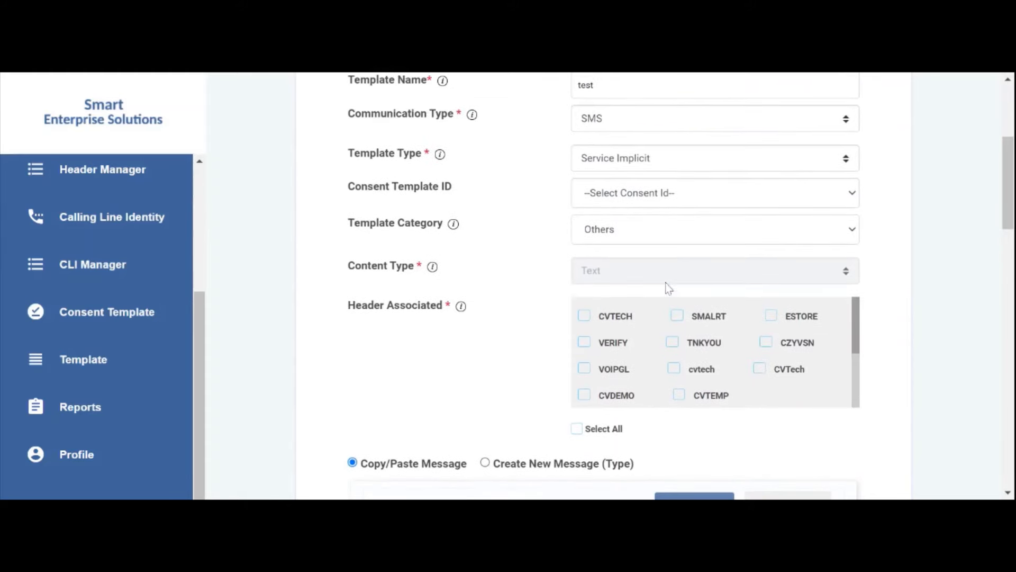
left_click(596, 319)
scroll(518, 331, "down", 6)
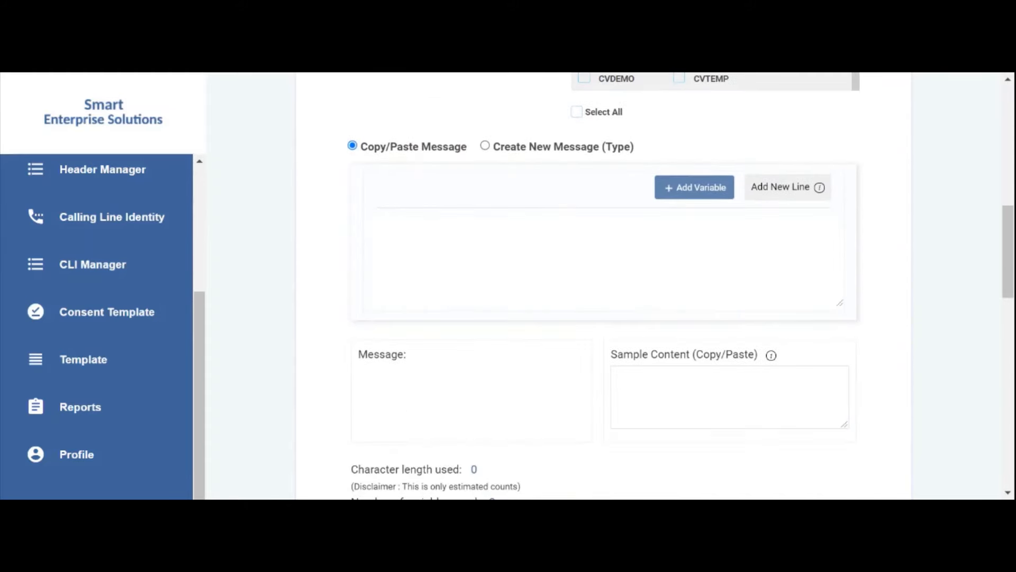
scroll(511, 291, "up", 2)
left_click(510, 291)
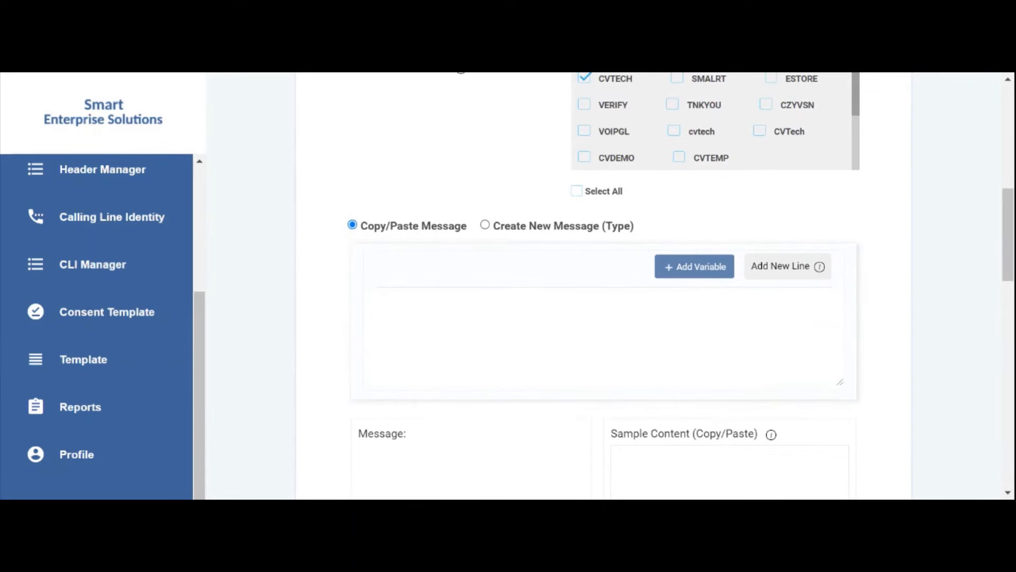
- Enter 'Dear Test, thank you for placing your order with Cozy Vision.' and turn 'Test' into {#var#}
type("Dear")
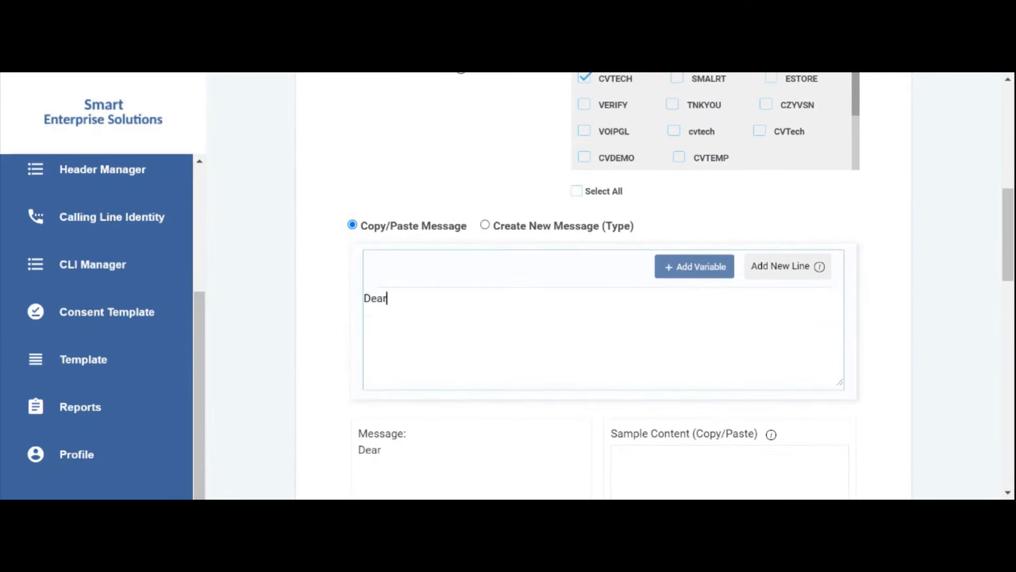
type(" Test, thank")
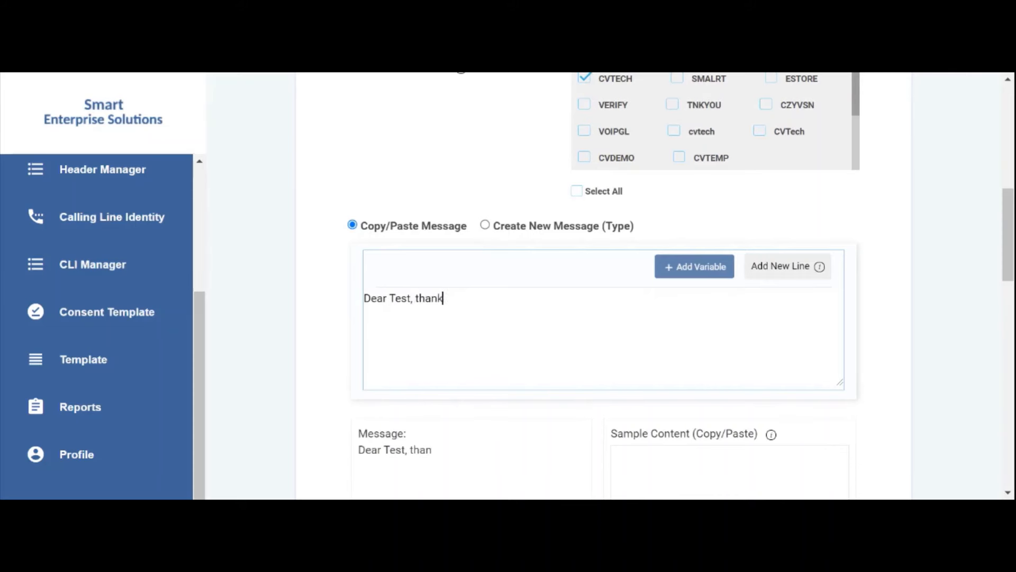
type(" you for pl")
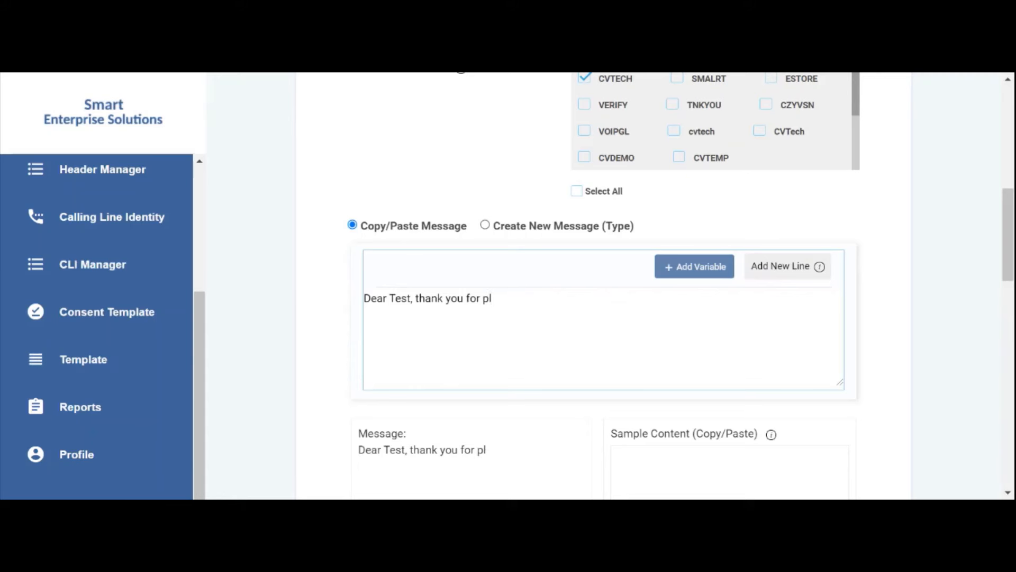
type("acing your order ")
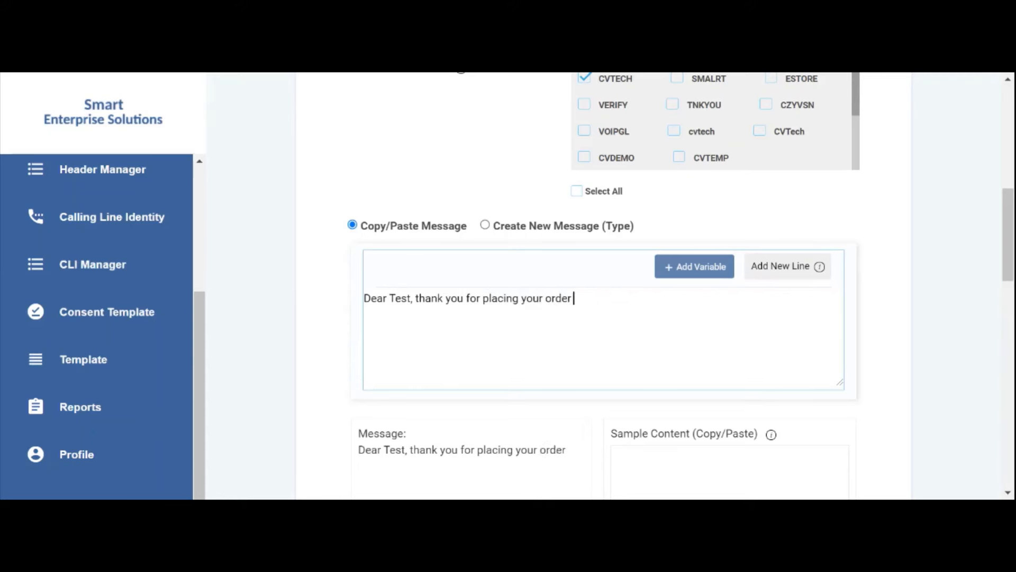
type("with Cozy Vision.")
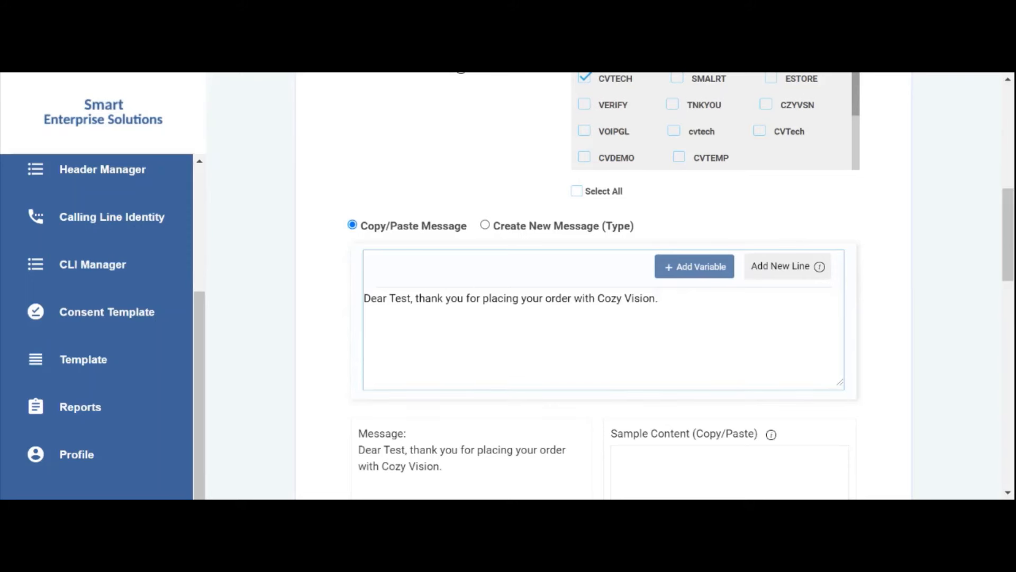
left_click_drag(597, 298, 655, 298)
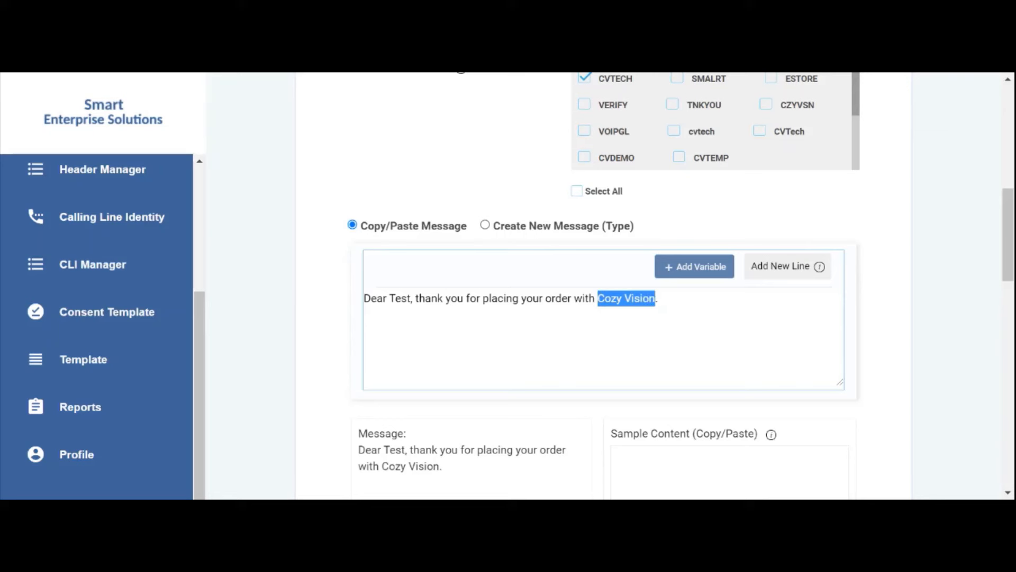
left_click(401, 298)
double_click(401, 298)
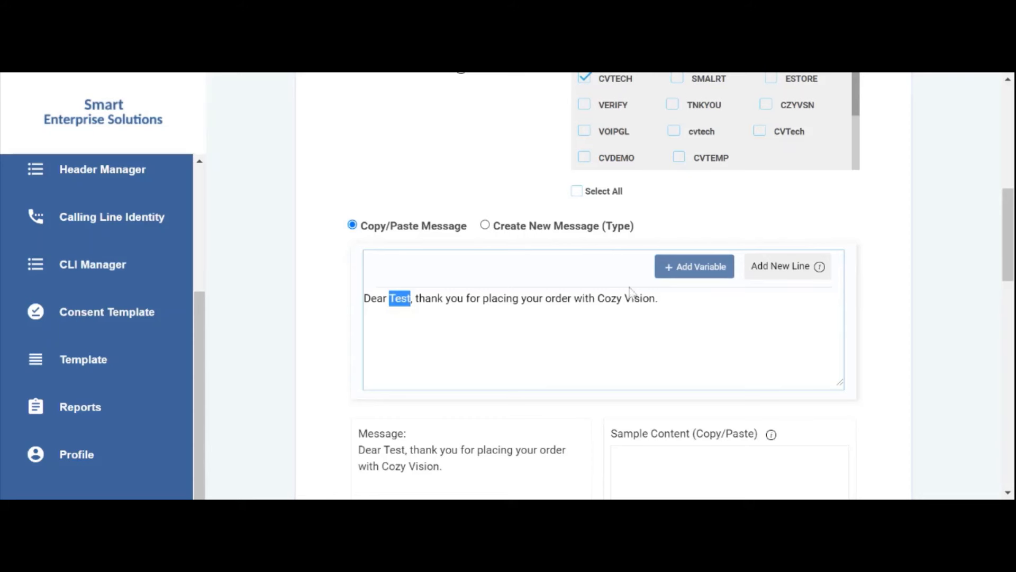
left_click(672, 275)
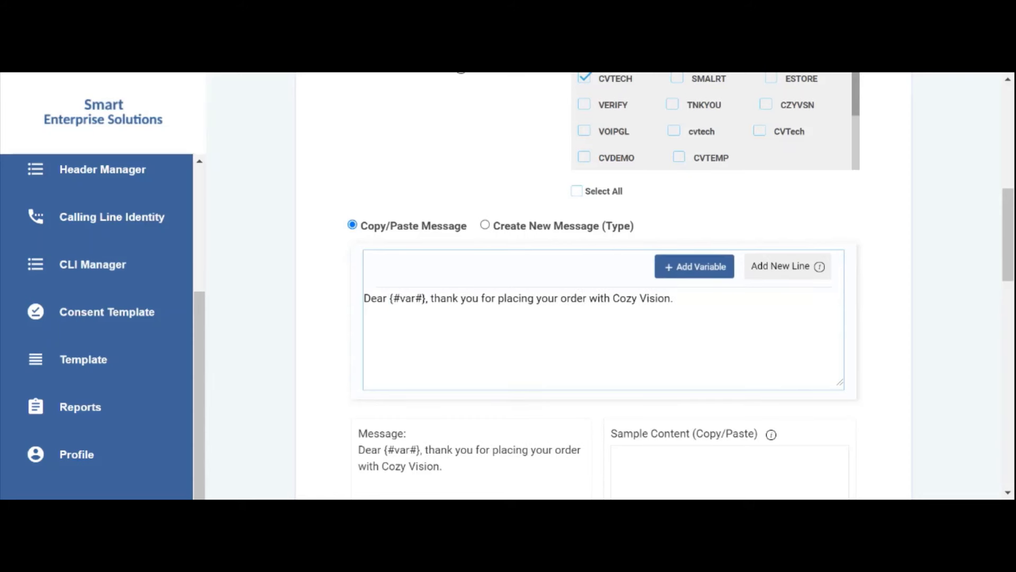
left_click_drag(389, 298, 426, 298)
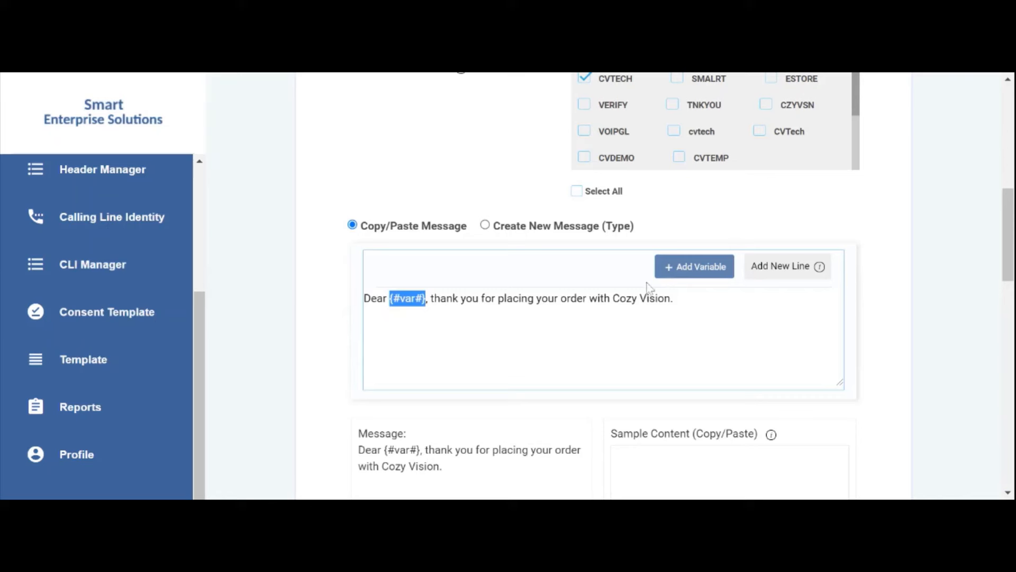
left_click(688, 272)
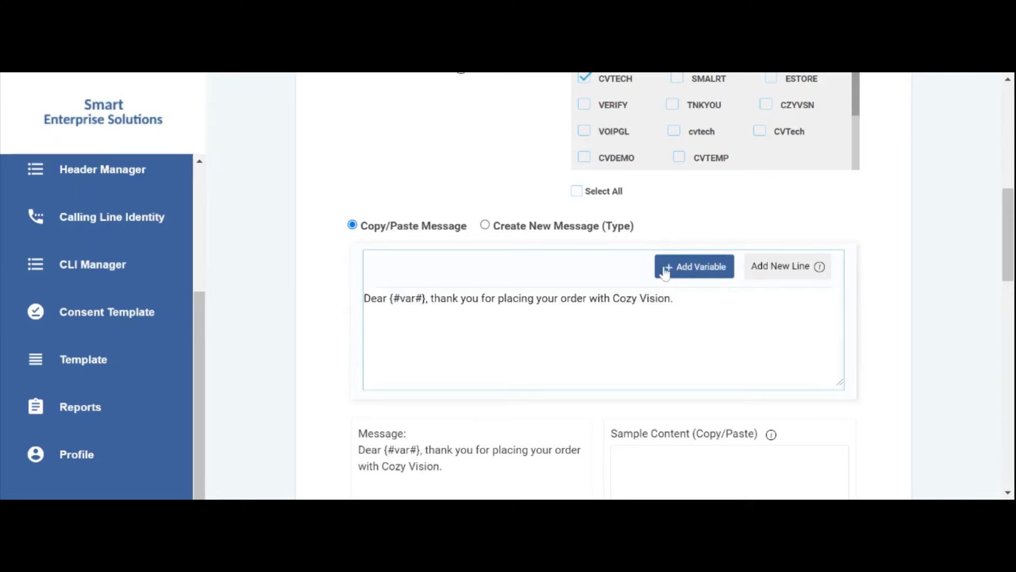
scroll(572, 287, "down", 15)
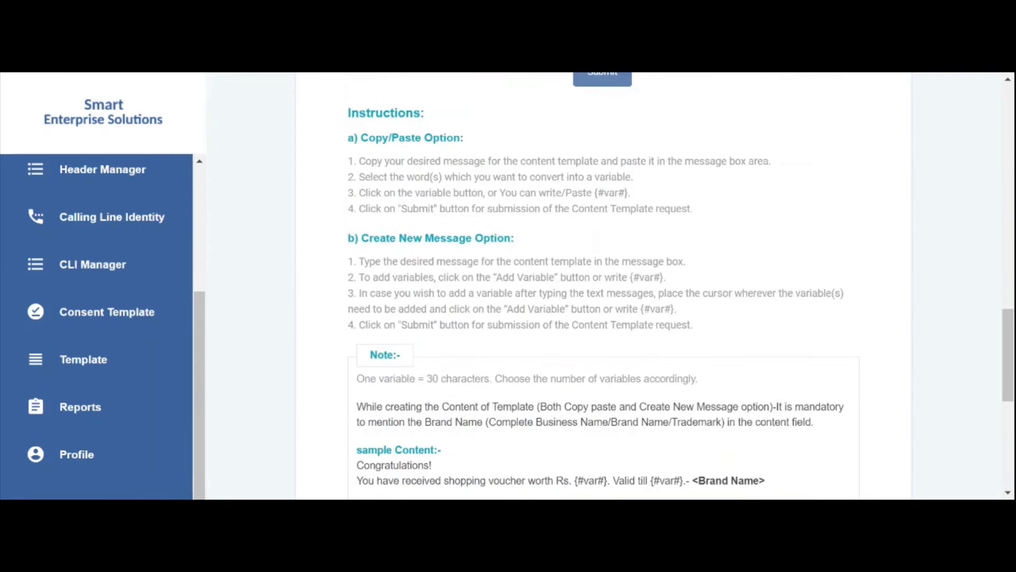
- Review the sample content and {#var#} examples in the template instructions
scroll(531, 288, "up", 3)
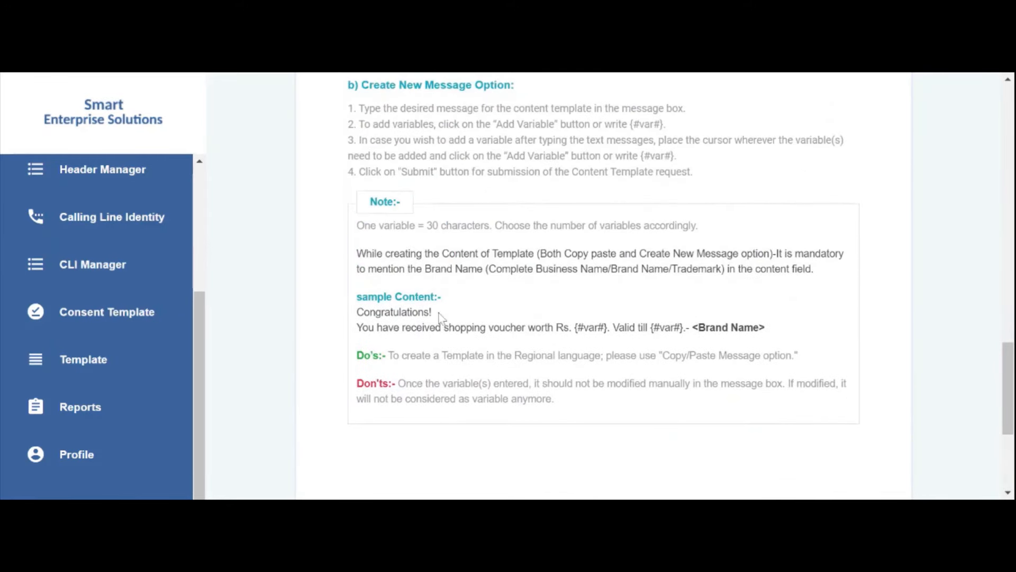
left_click_drag(363, 312, 603, 327)
left_click(652, 340)
left_click_drag(575, 327, 769, 328)
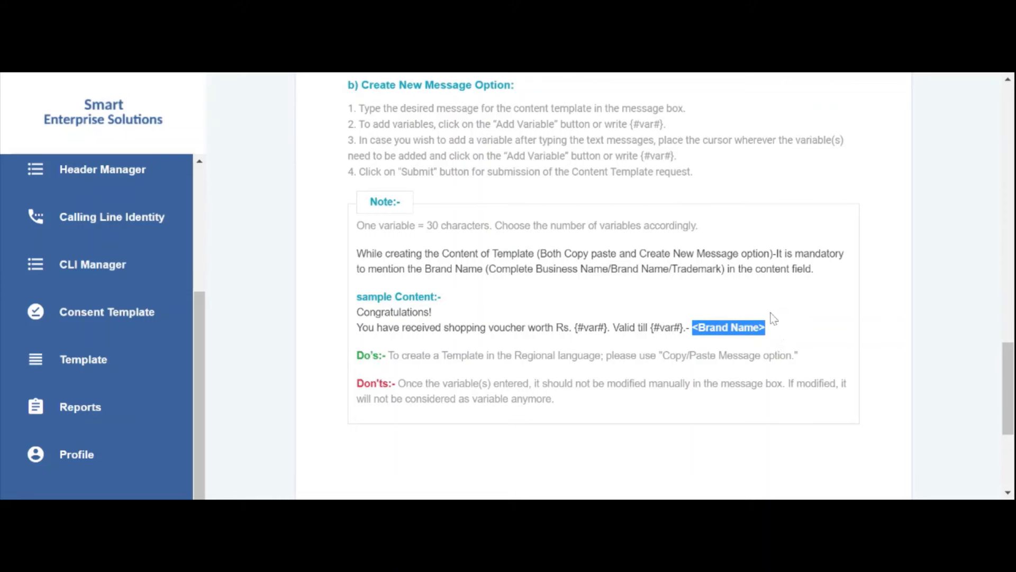
scroll(765, 311, "up", 1)
scroll(764, 310, "up", 12)
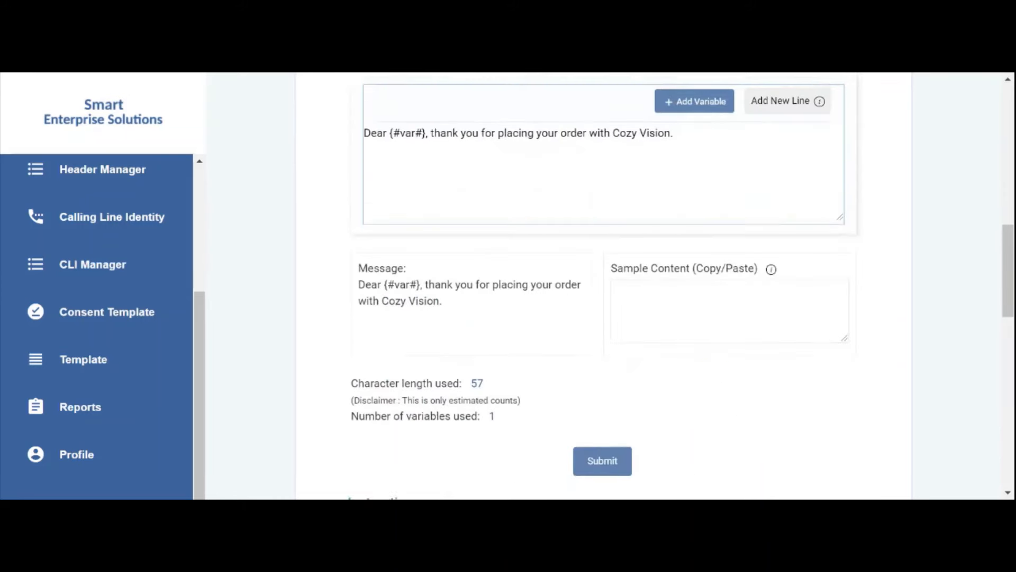
- Recheck the Cozy Vision brand name and {#var#} placeholder, then submit the template
left_click_drag(612, 304, 672, 305)
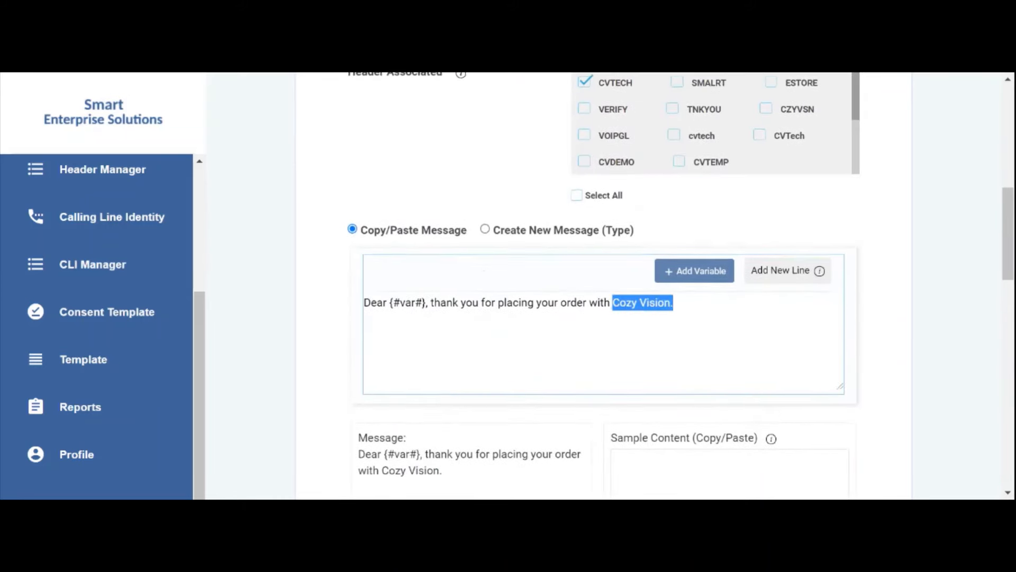
scroll(673, 304, "down", 3)
left_click(683, 319)
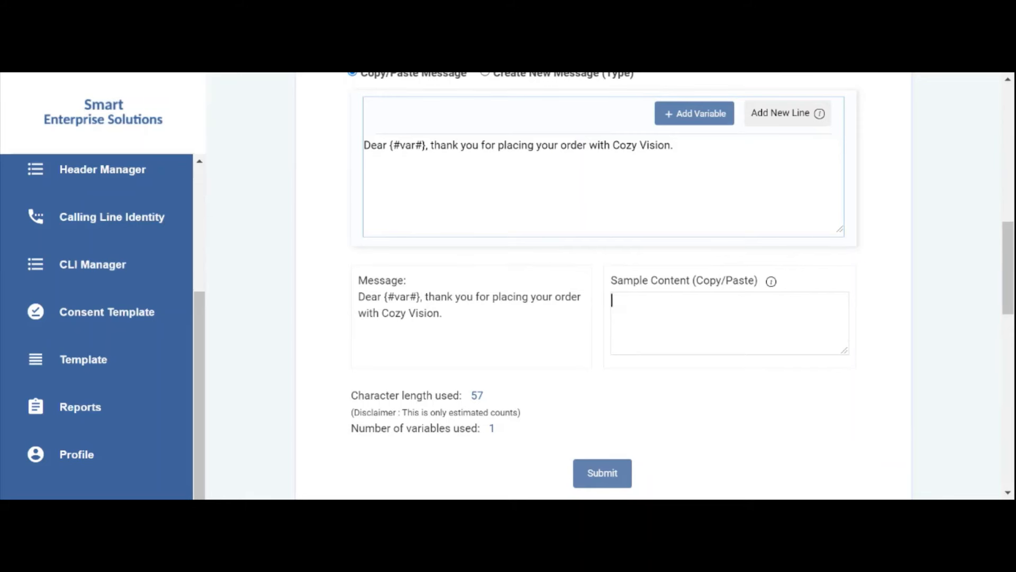
left_click_drag(390, 145, 433, 147)
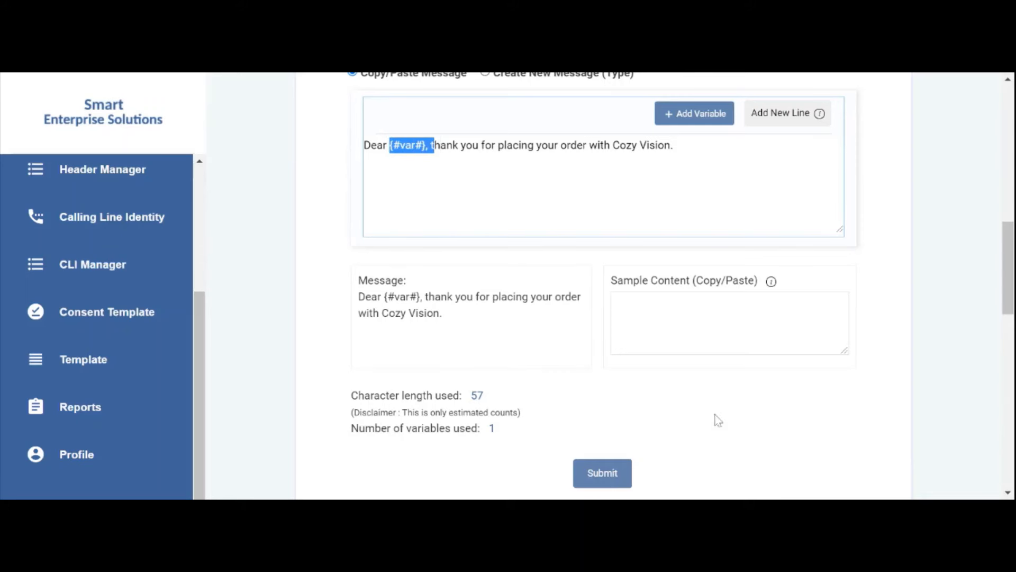
left_click(709, 324)
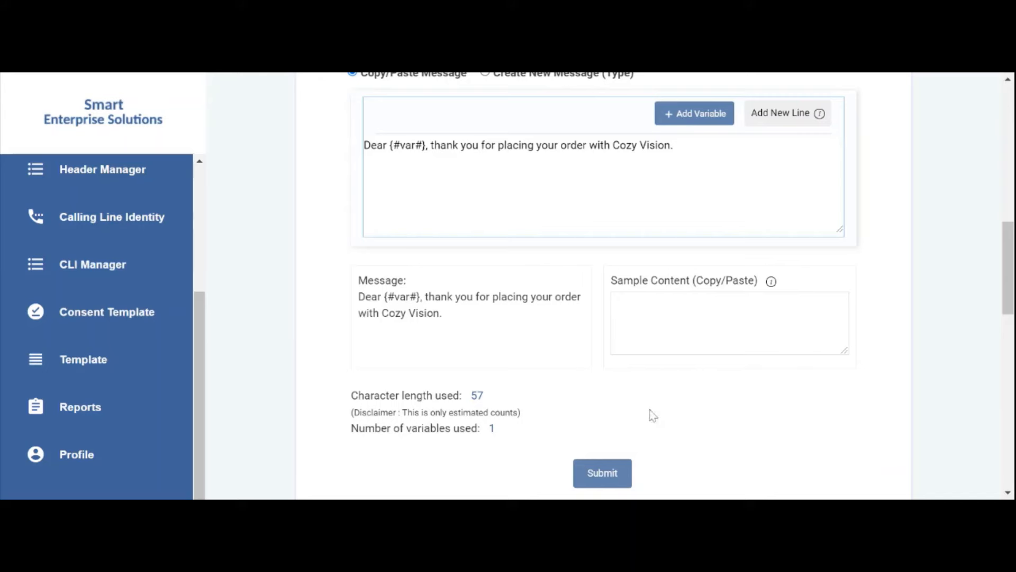
left_click(611, 478)
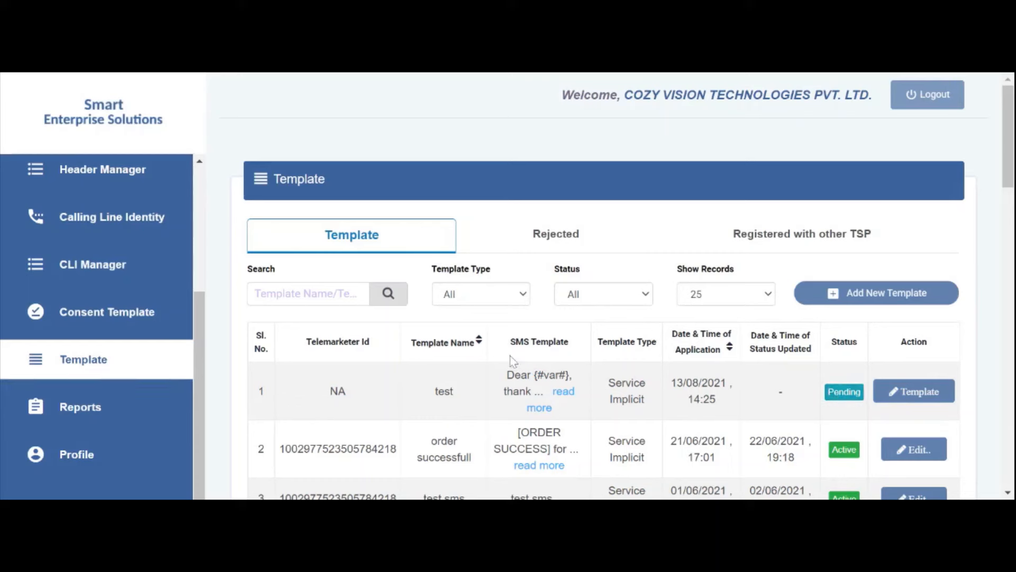
- Confirm the new test template appears as Pending in the Template list
left_click_drag(435, 392, 536, 375)
scroll(833, 416, "down", 2)
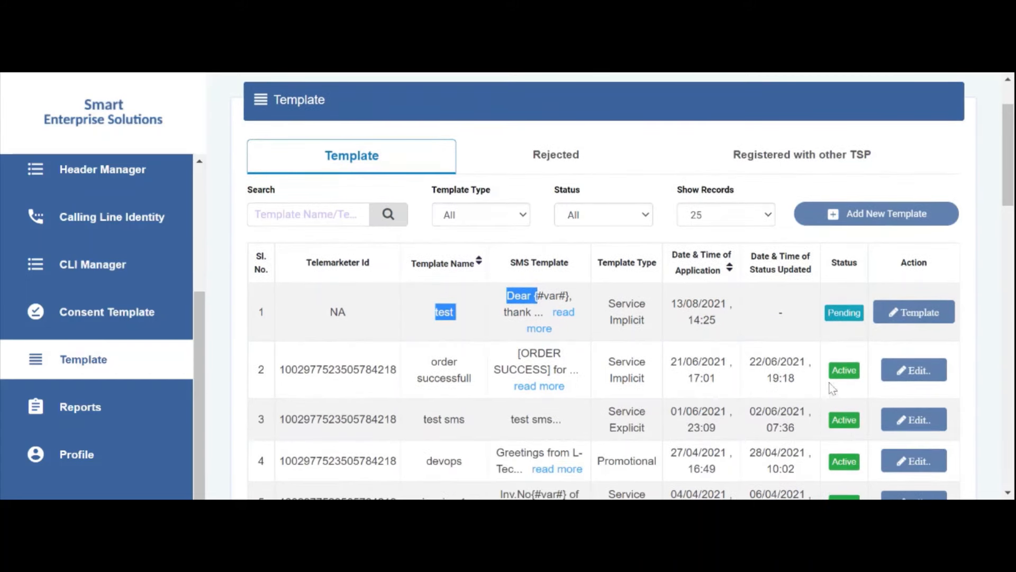
left_click_drag(766, 361, 825, 374)
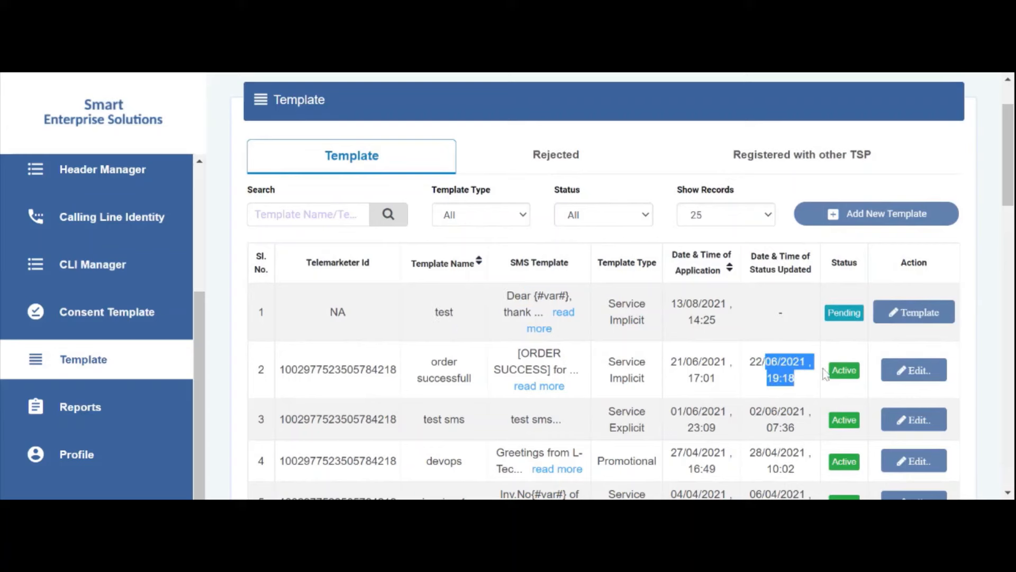
- View the active row 2 template's details, including its Template Id and CVTECH header, then close them
left_click(812, 398)
left_click(846, 373)
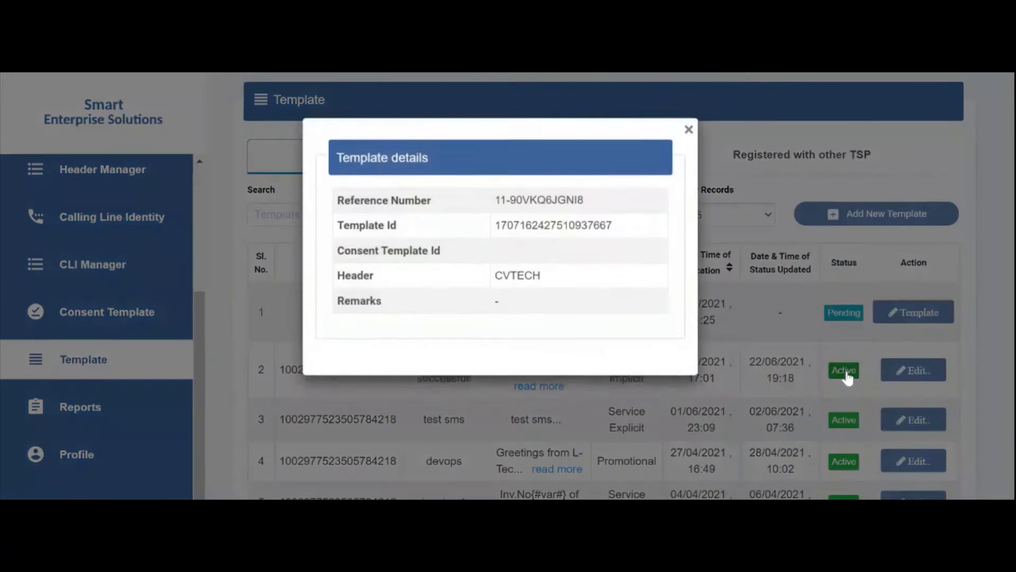
double_click(542, 241)
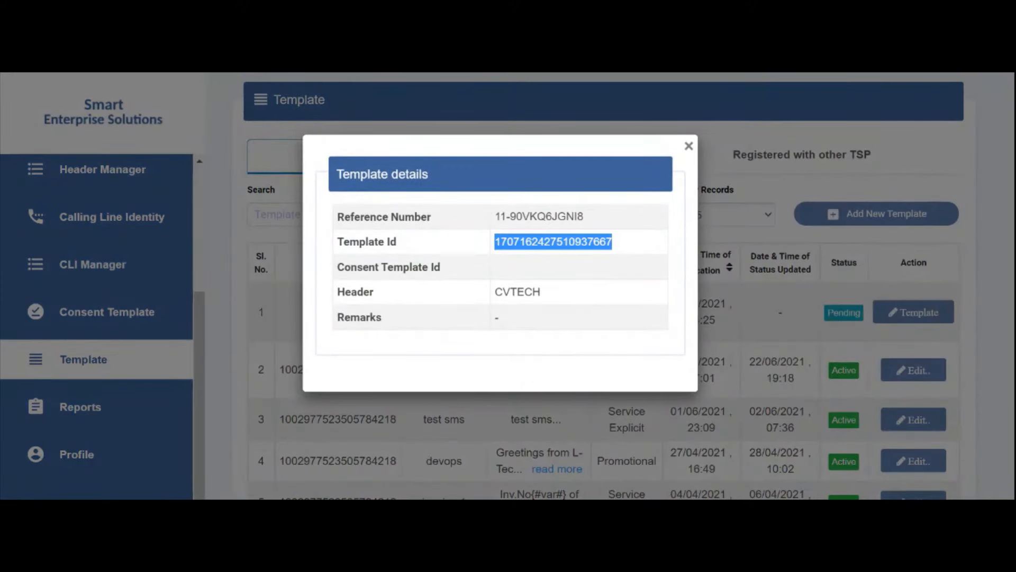
left_click(510, 265)
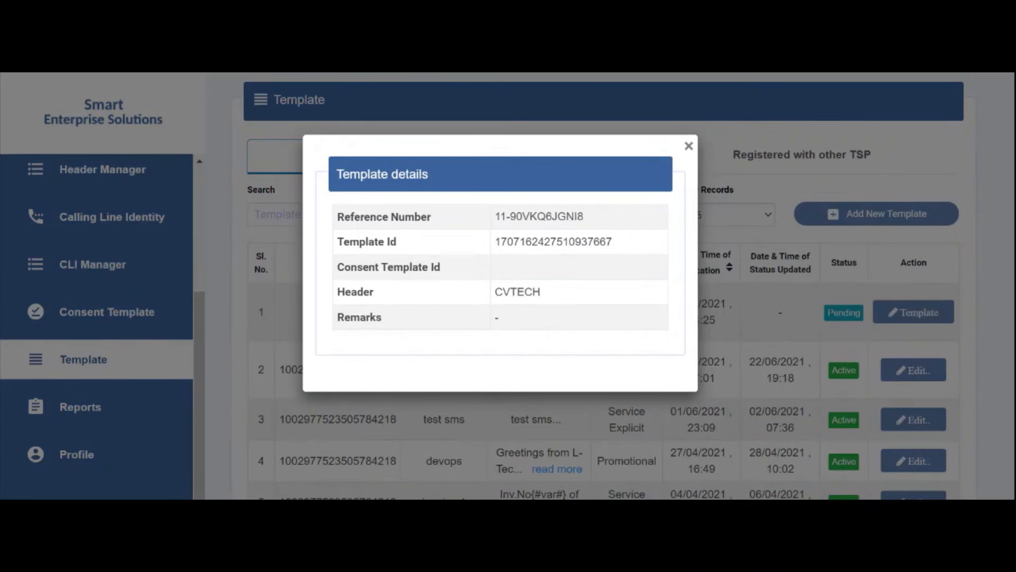
left_click(688, 149)
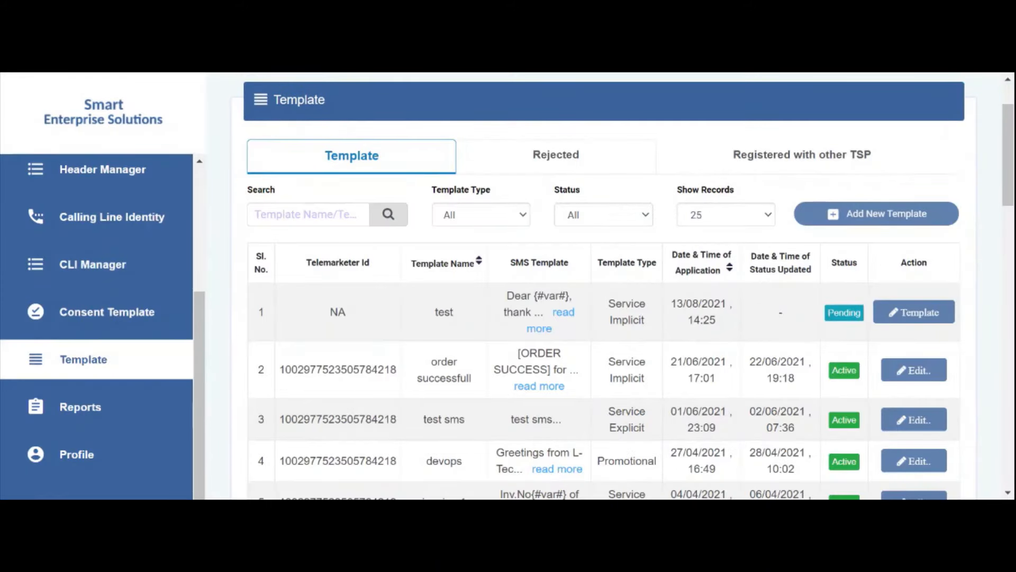